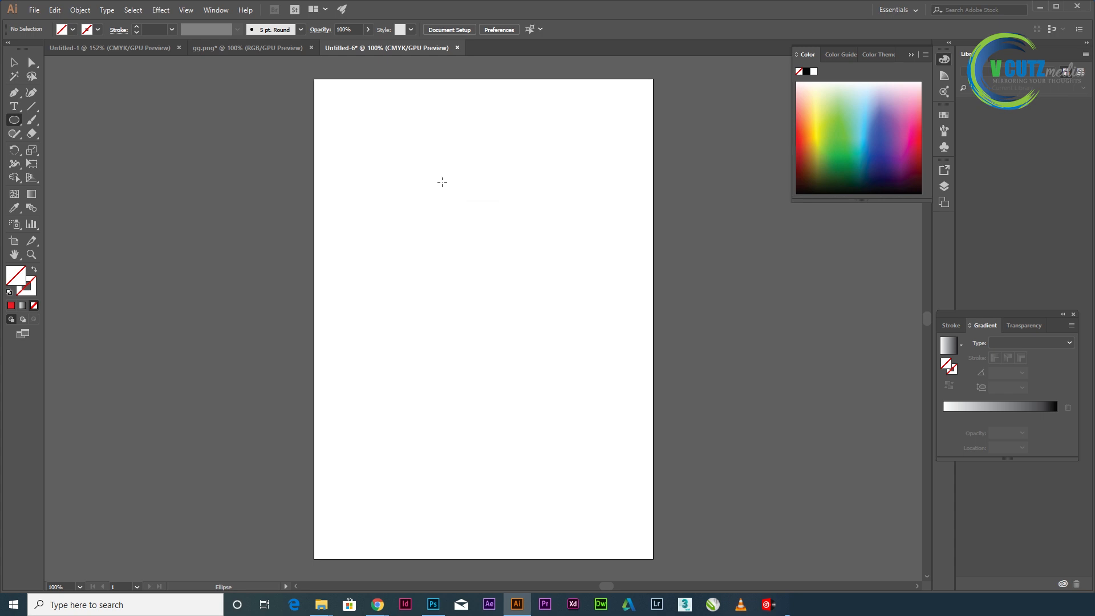
- Draw an upright ellipse about 87 by 132 mm mid-page, fill it red, and rotate it about 45° counterclockwise
left_click_drag(442, 182, 582, 395)
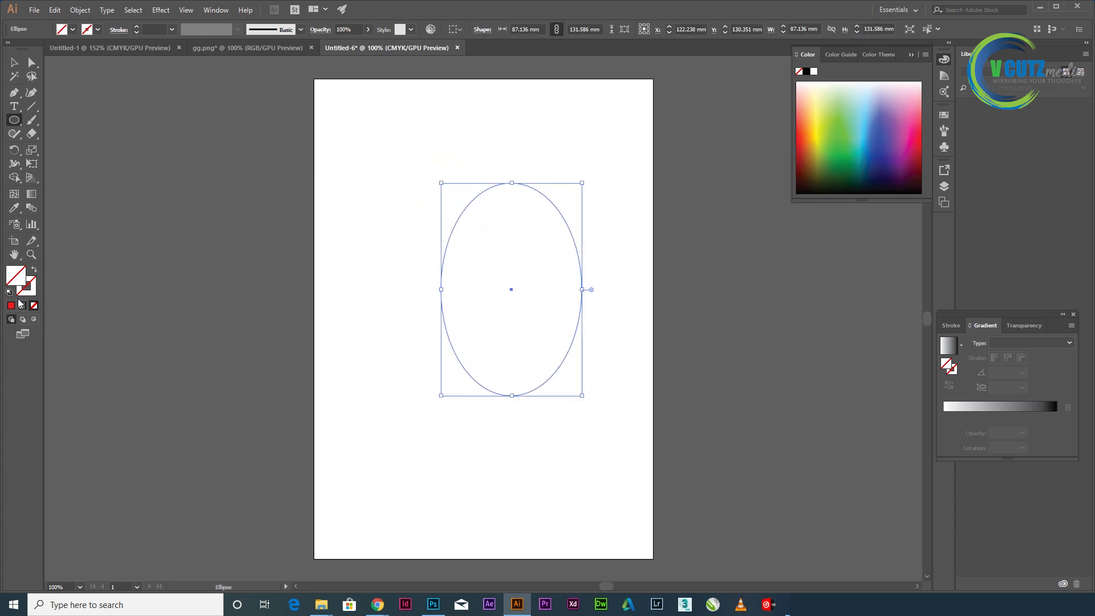
left_click(11, 305)
left_click(14, 62)
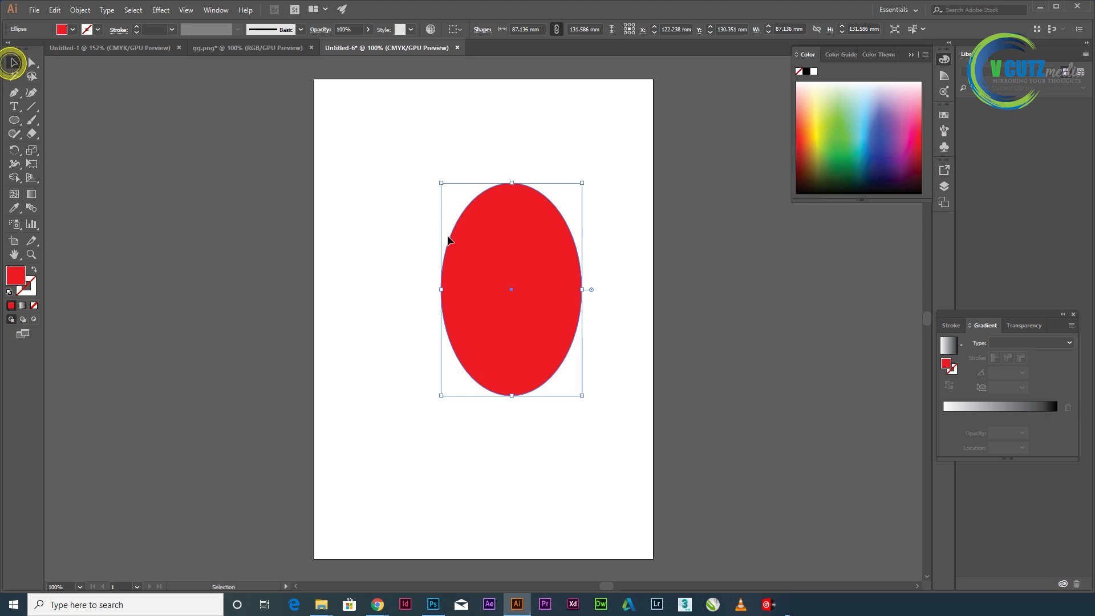
left_click_drag(535, 229, 498, 241)
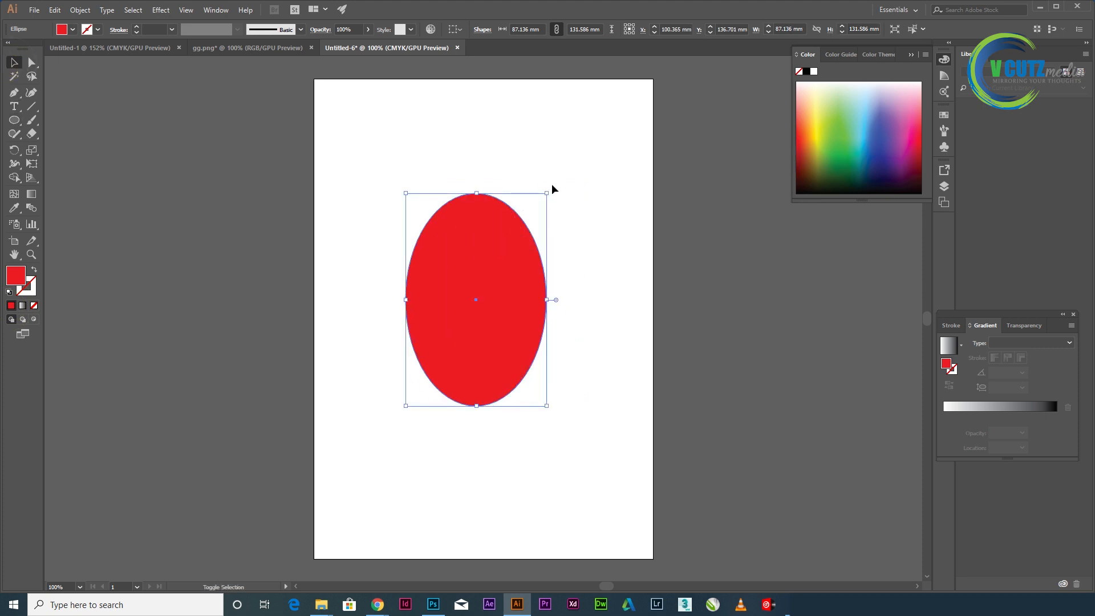
left_click_drag(552, 186, 452, 170)
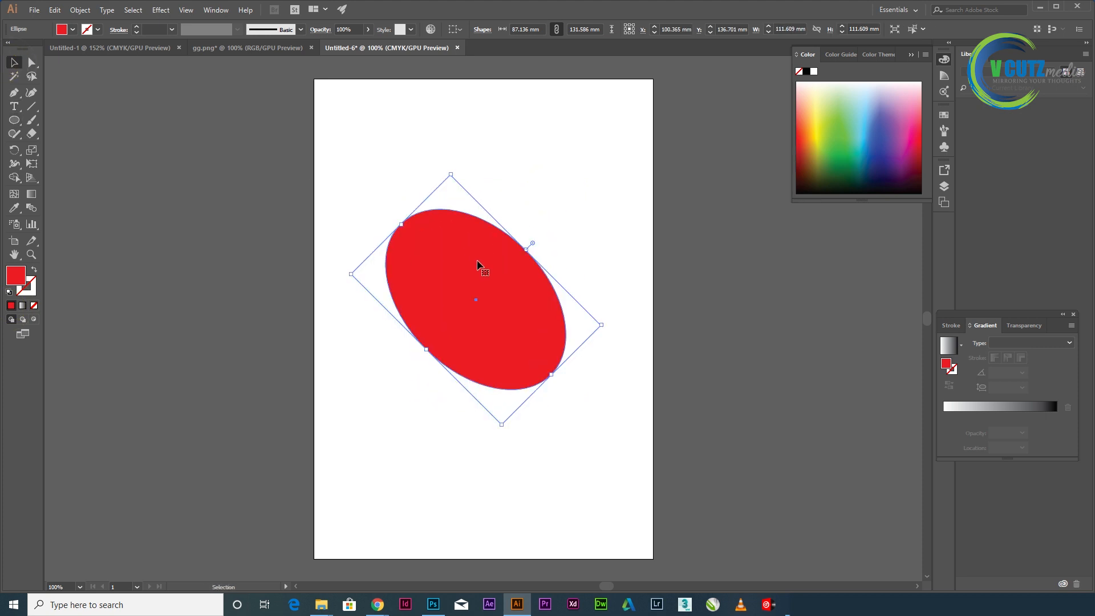
left_click(478, 263)
- Paste a copy of the tilted ellipse in front and rotate it about 90° clockwise so the two ellipses cross
left_click(55, 10)
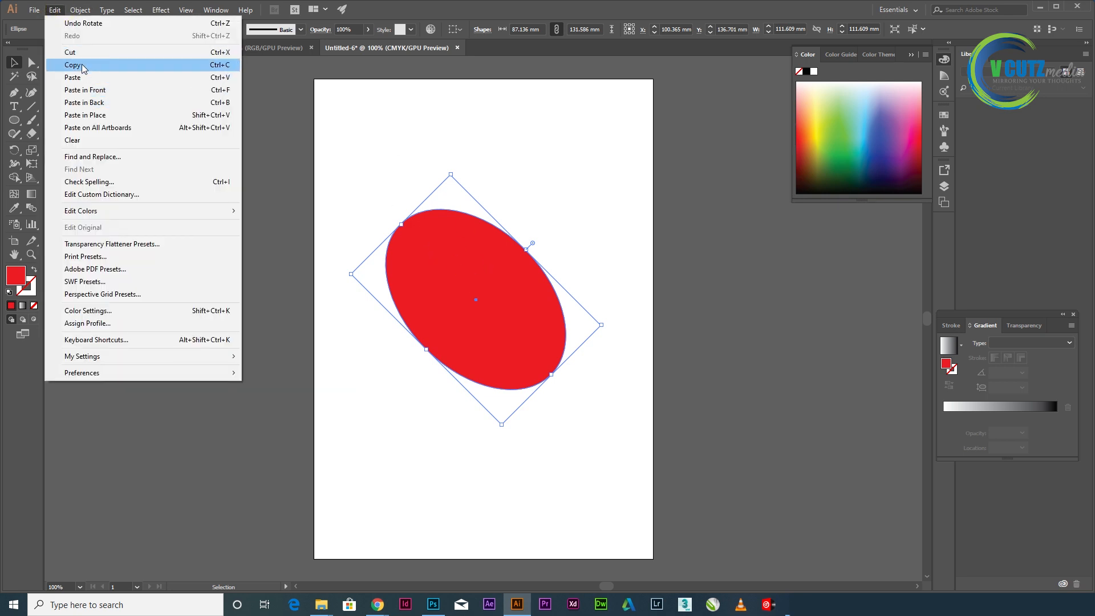
left_click(82, 68)
left_click(54, 10)
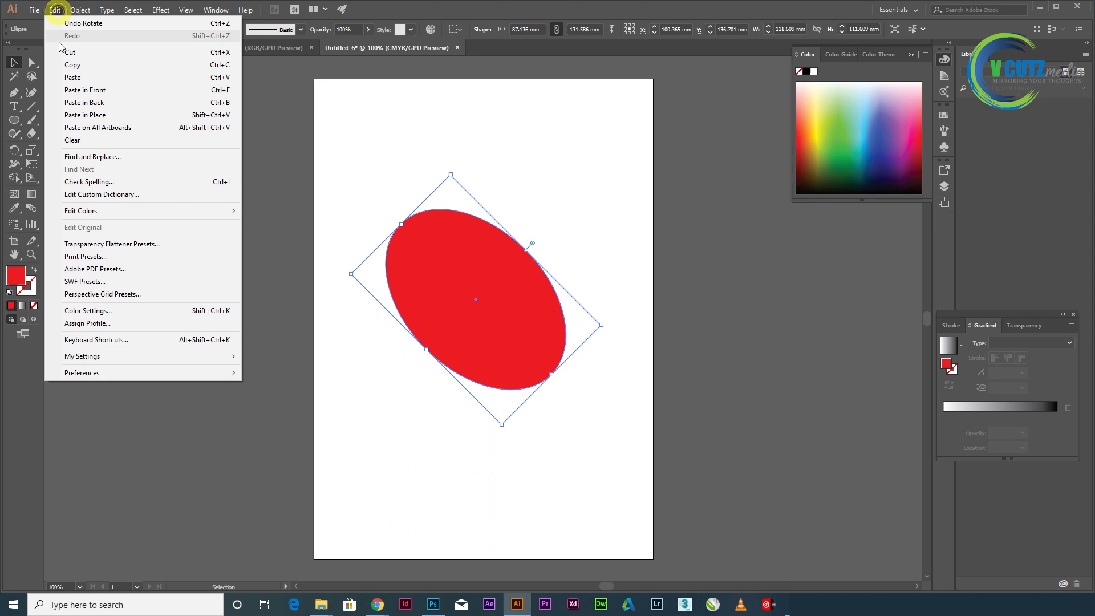
left_click(73, 93)
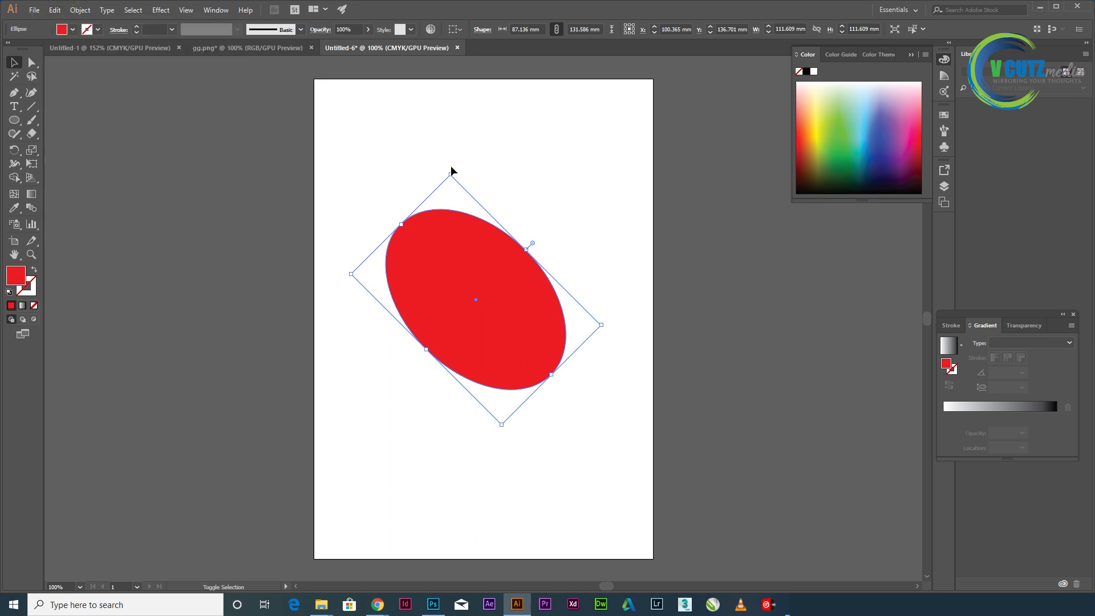
left_click_drag(451, 169, 592, 239)
- Use the Shape Builder tool on both ellipses to merge the upper lobes with the centre and remove the two lower lobes, leaving a heart
left_click_drag(403, 157, 609, 372)
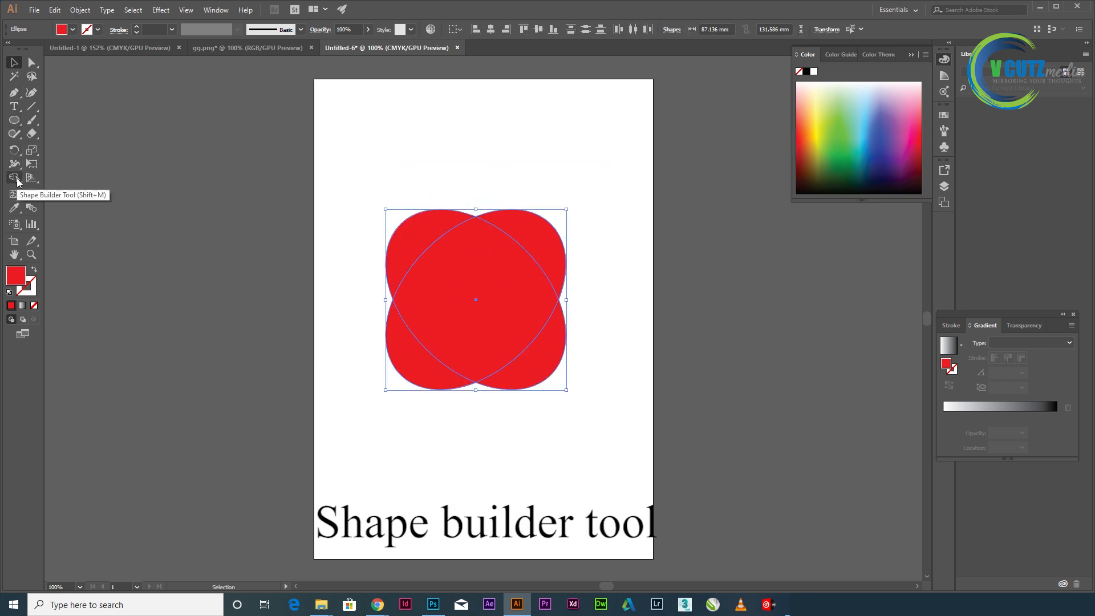
left_click(16, 179)
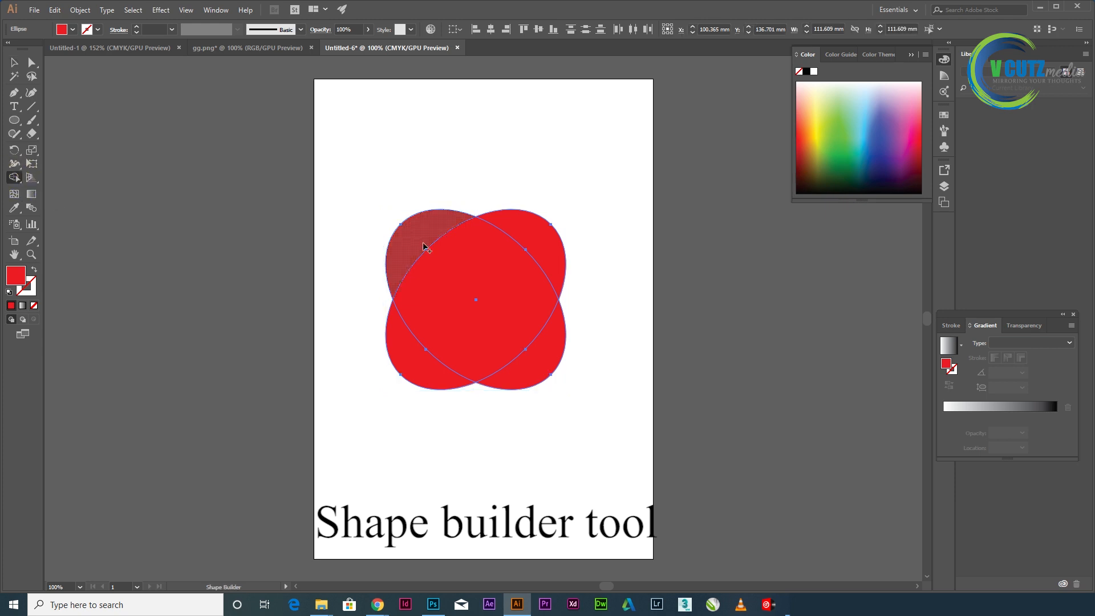
left_click_drag(429, 255, 536, 233)
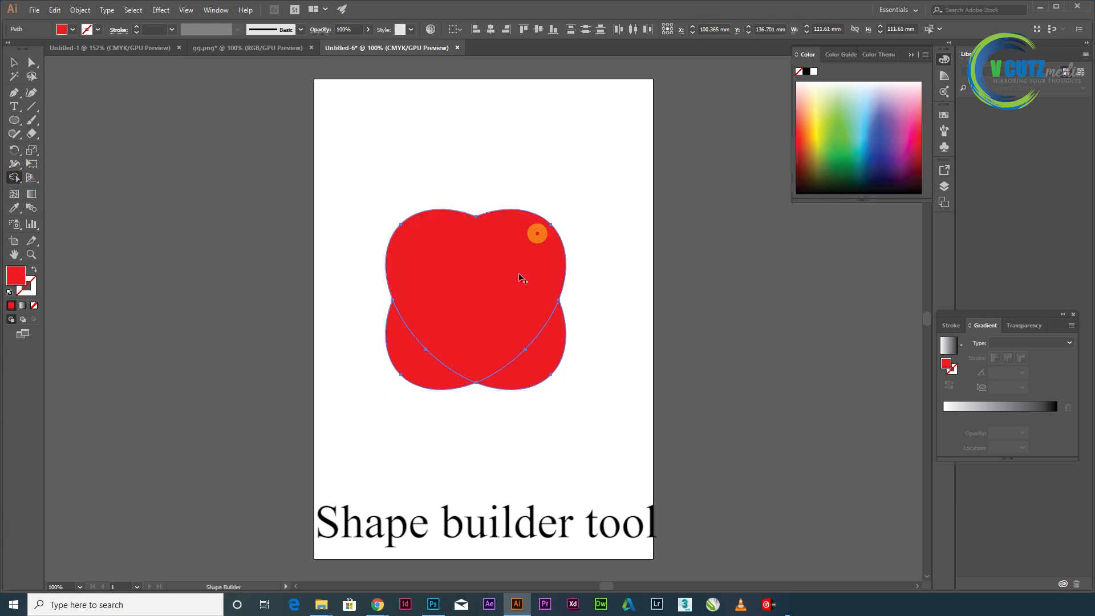
left_click(564, 330, "alt")
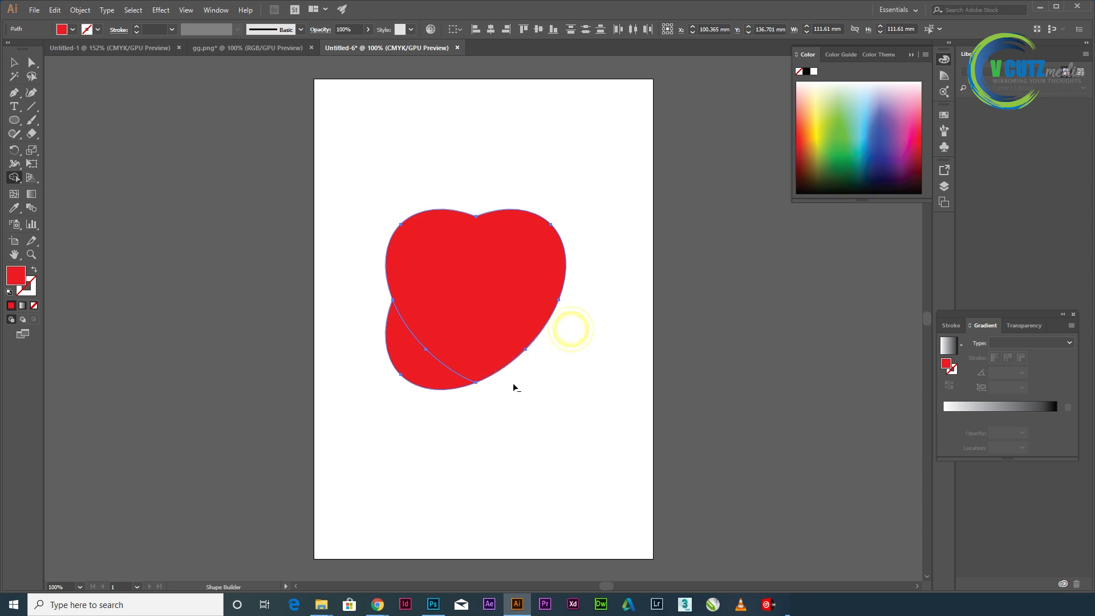
left_click(401, 349, "alt")
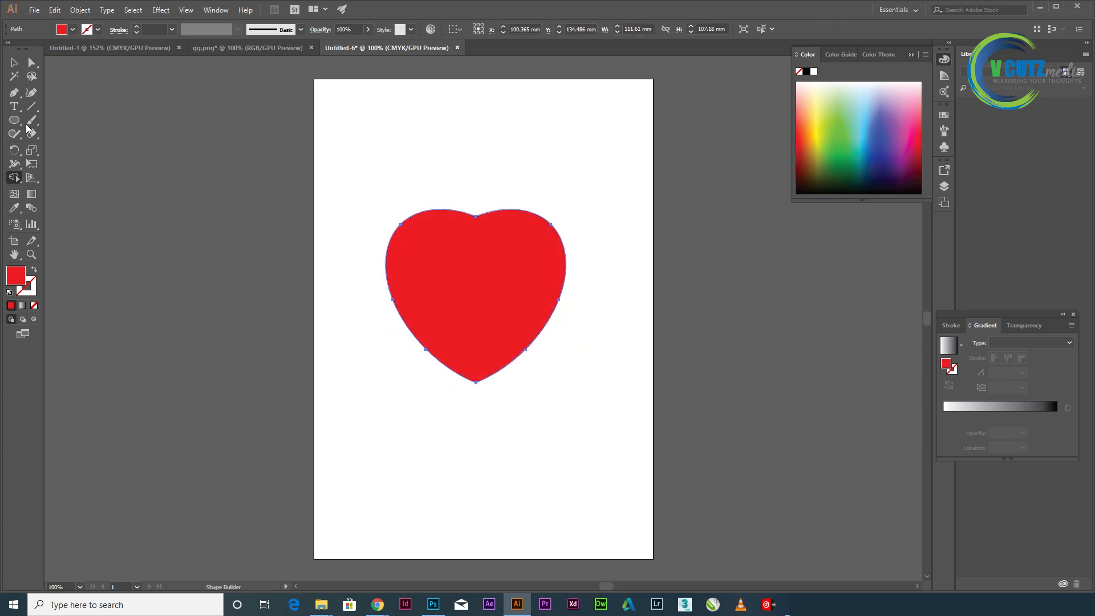
- Lower the anchor point at the heart's top notch by about 13 mm to deepen the notch
left_click(31, 63)
left_click_drag(474, 191, 488, 231)
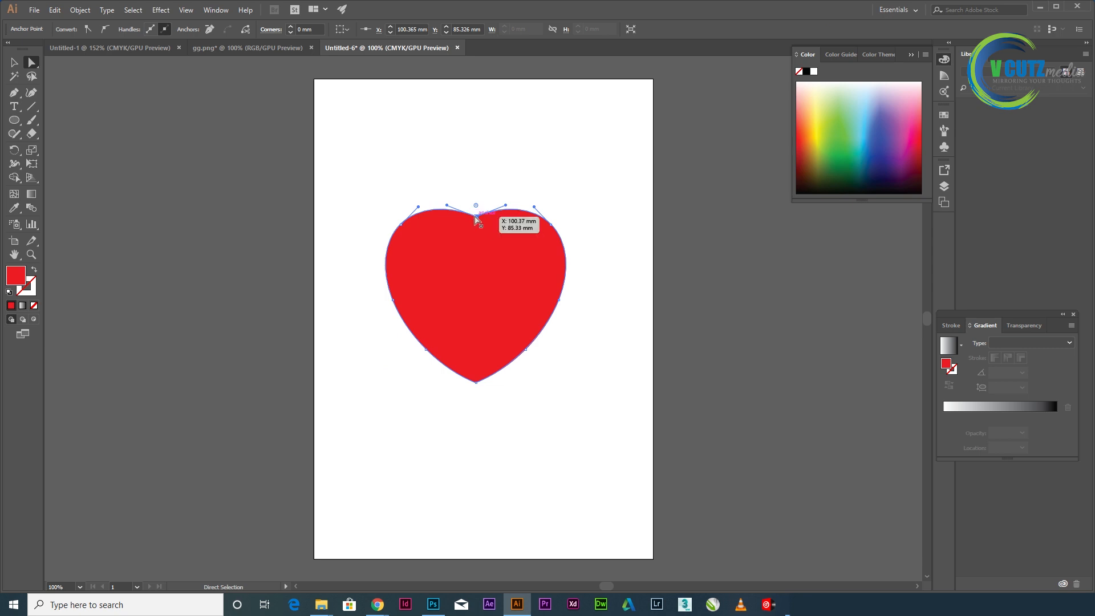
key("Down")
key("Down")
key("Down")
key("Down")
key("Down")
key("Down")
key("Down")
key("Down")
key("Down")
key("Down")
key("Down")
key("Down")
key("Down")
key("Down")
key("Down")
key("Down")
key("Down")
key("Down")
key("Down")
key("Down")
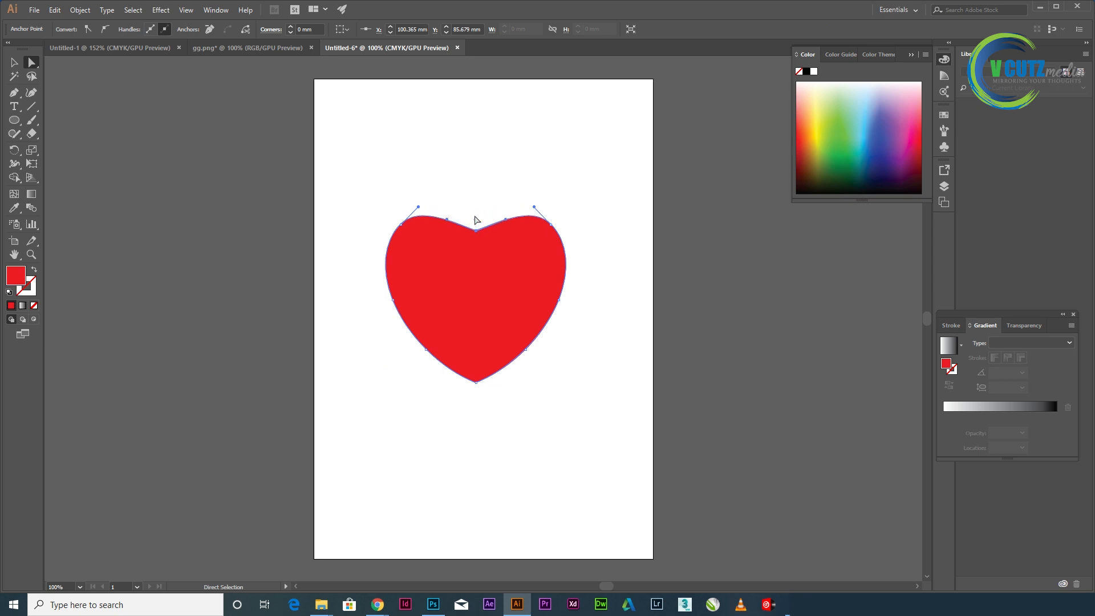
key("Down")
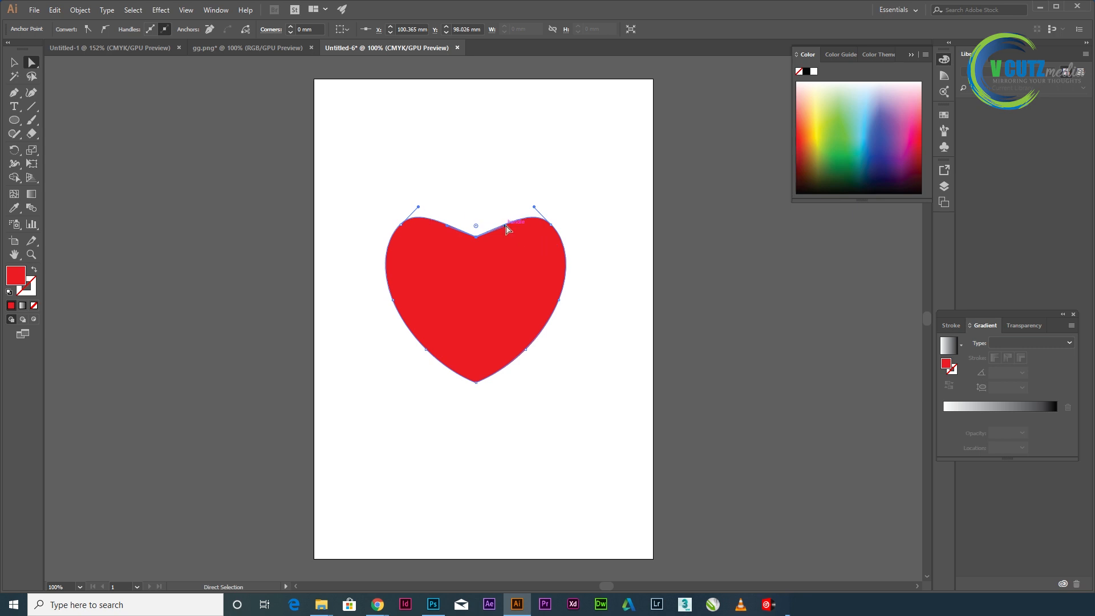
- Bend both direction handles of the notch anchor upward to round the heart's upper lobes, and deselect it
left_click_drag(507, 229, 457, 214)
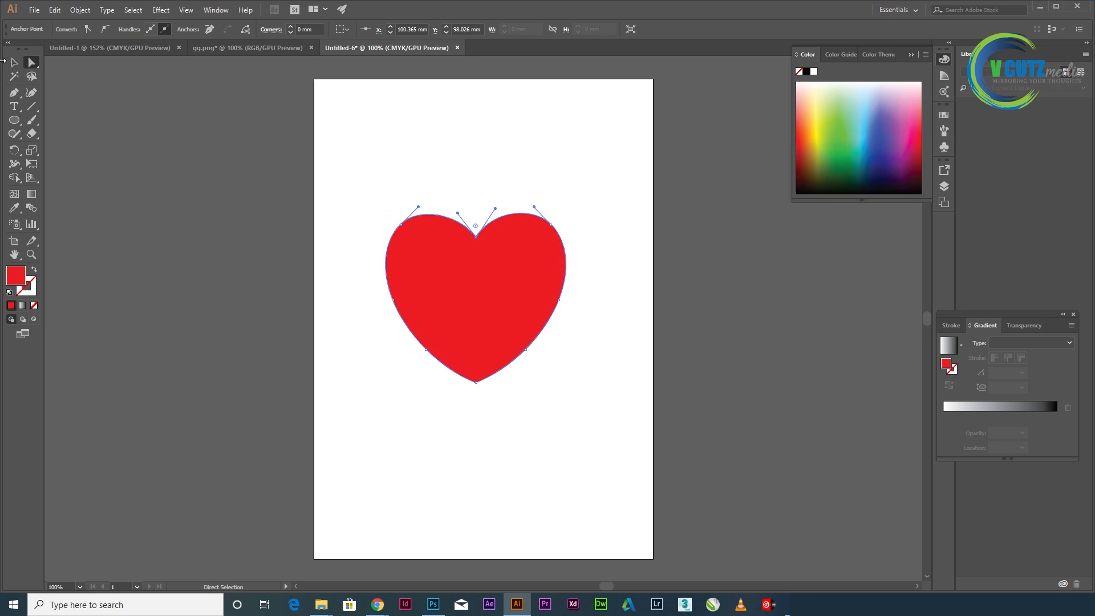
left_click(11, 61)
left_click(210, 159)
- Shift the heart slightly and add two mesh points on its vertical centreline, one just below the notch and one above the lower tip
left_click(518, 288)
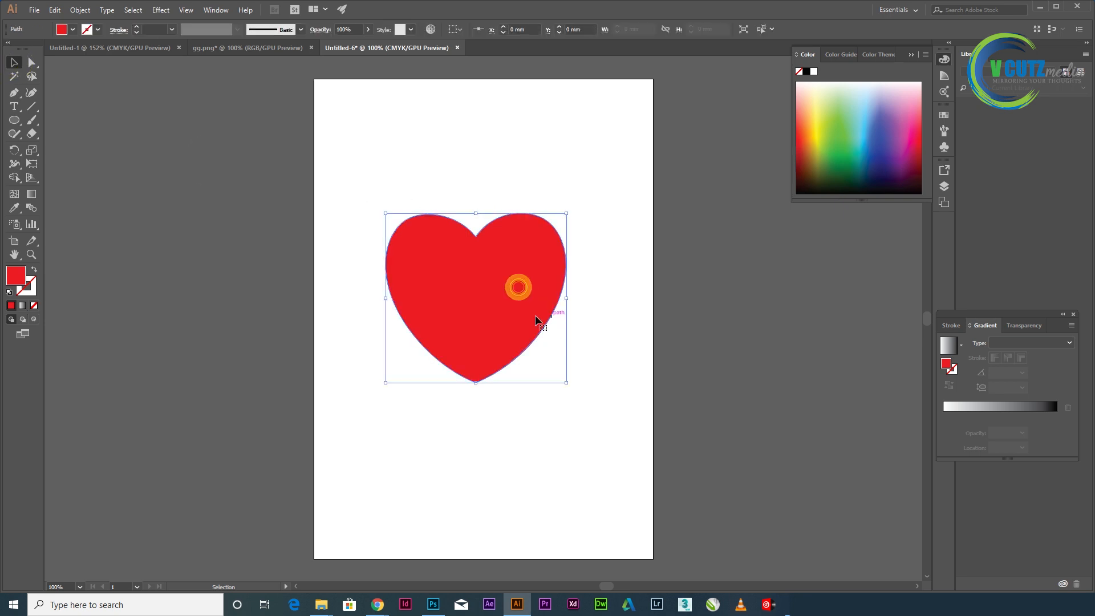
left_click_drag(494, 305, 522, 313)
scroll(593, 314, "up", 1)
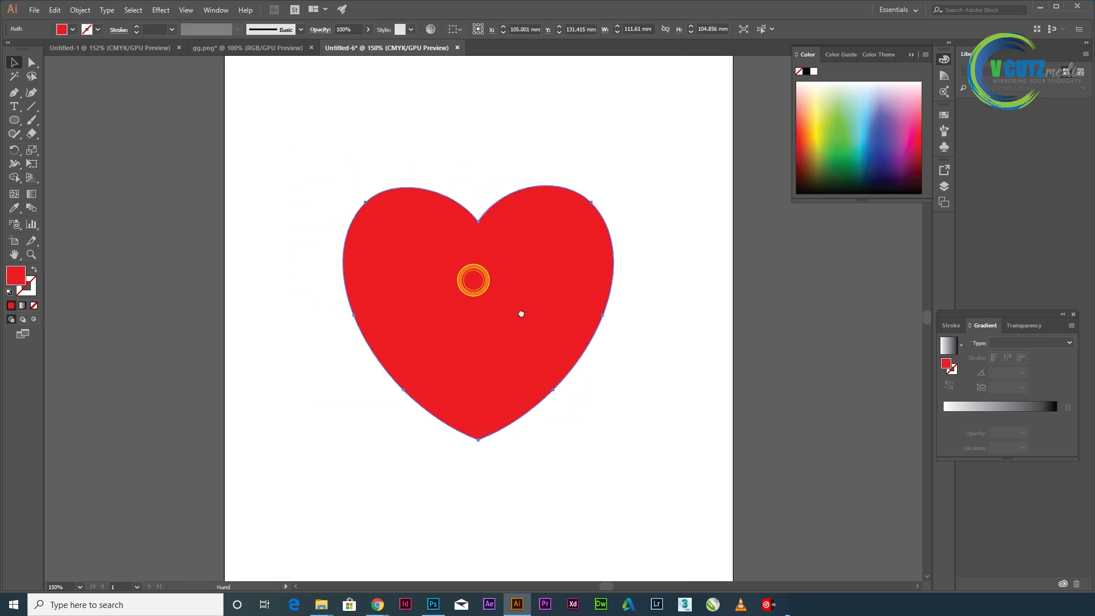
left_click(13, 193)
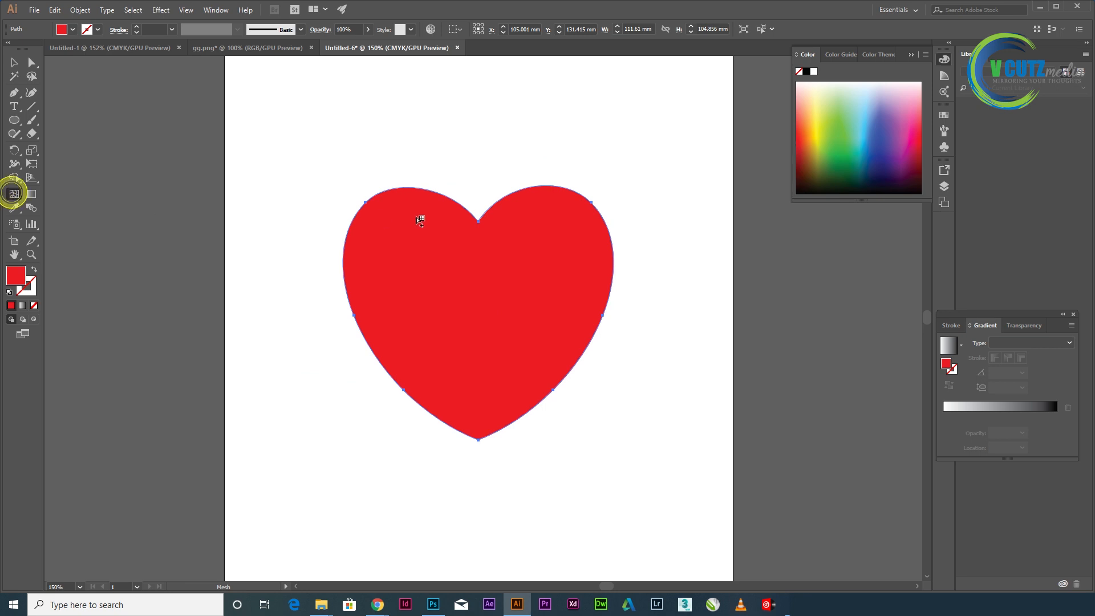
left_click(480, 263)
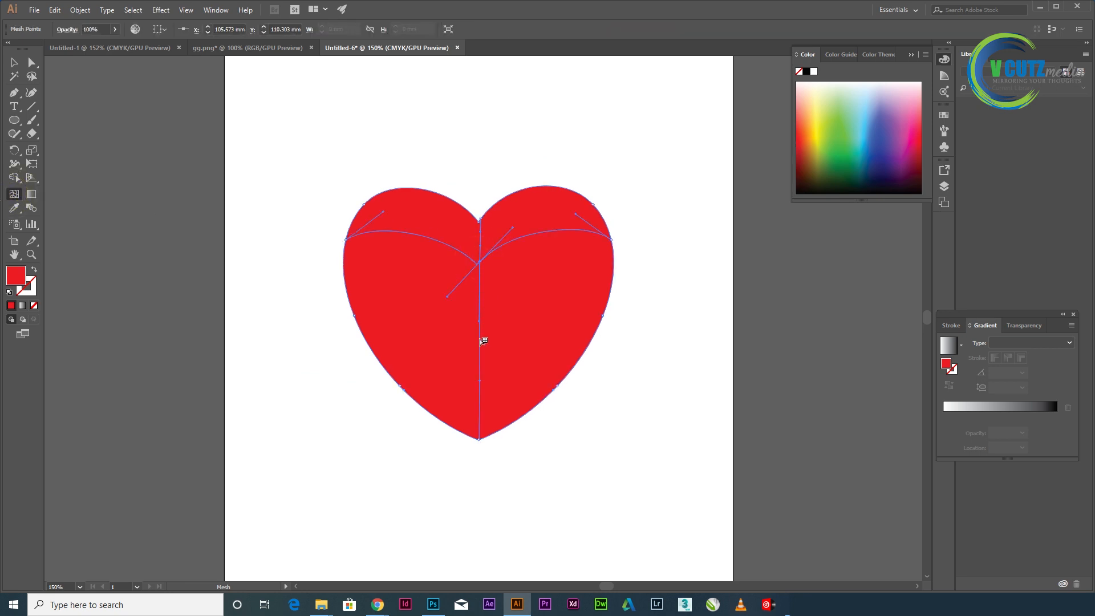
left_click(479, 386)
- Colour the mesh points at the heart's notch and just beneath it dark red
left_click(27, 66)
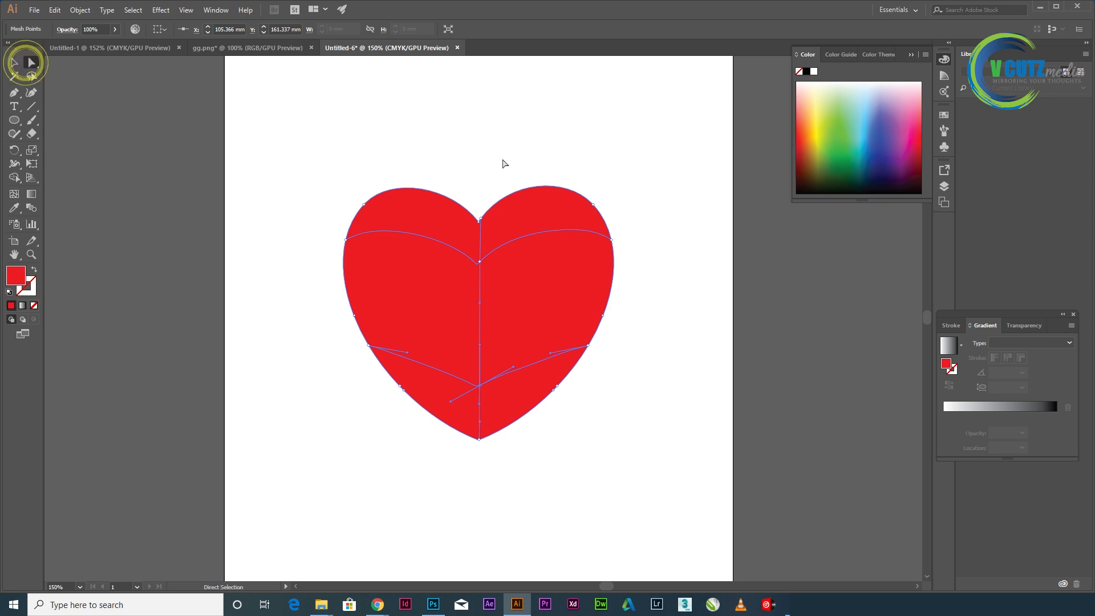
left_click_drag(467, 179, 501, 238)
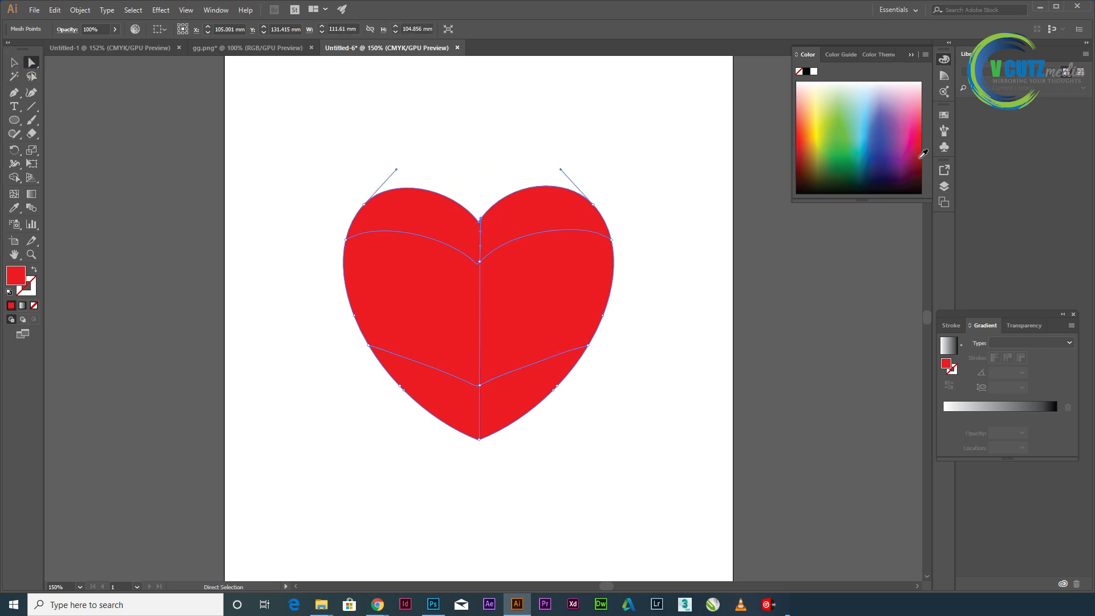
left_click(918, 150)
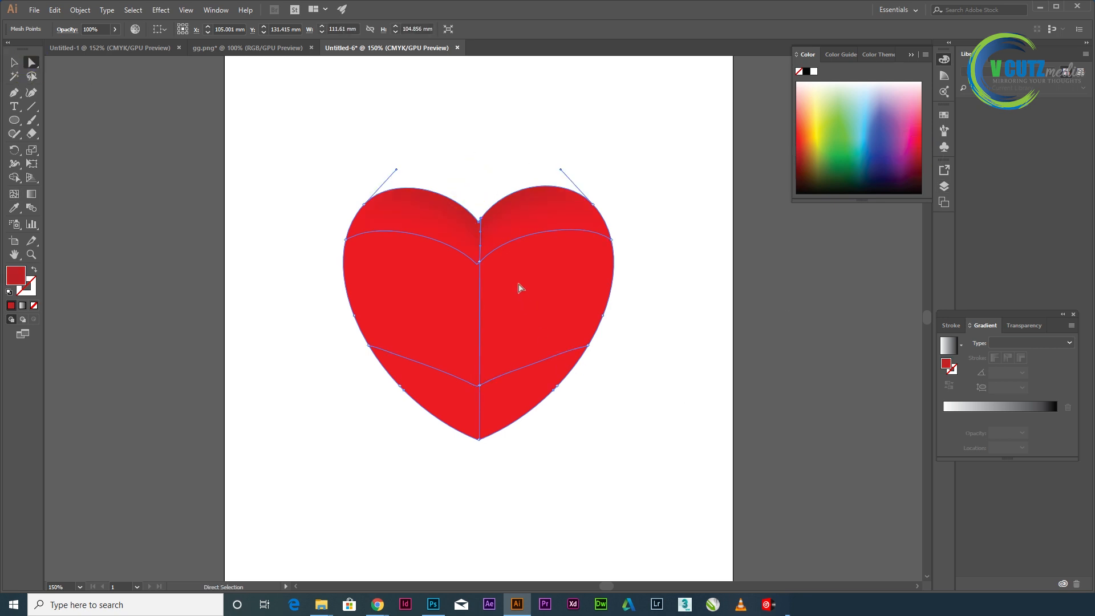
left_click(479, 262)
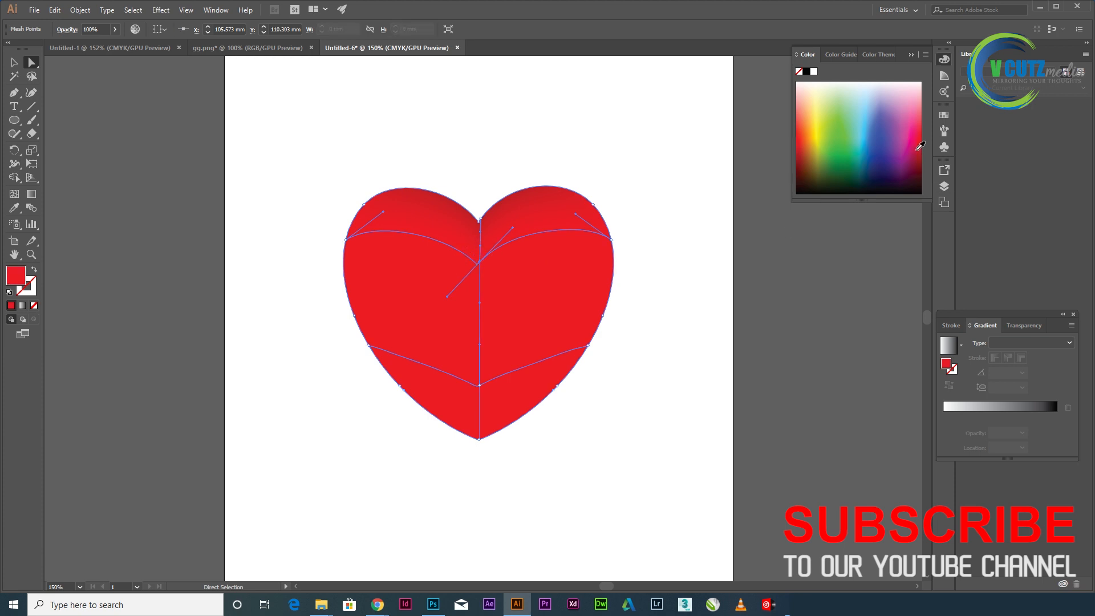
left_click(917, 151)
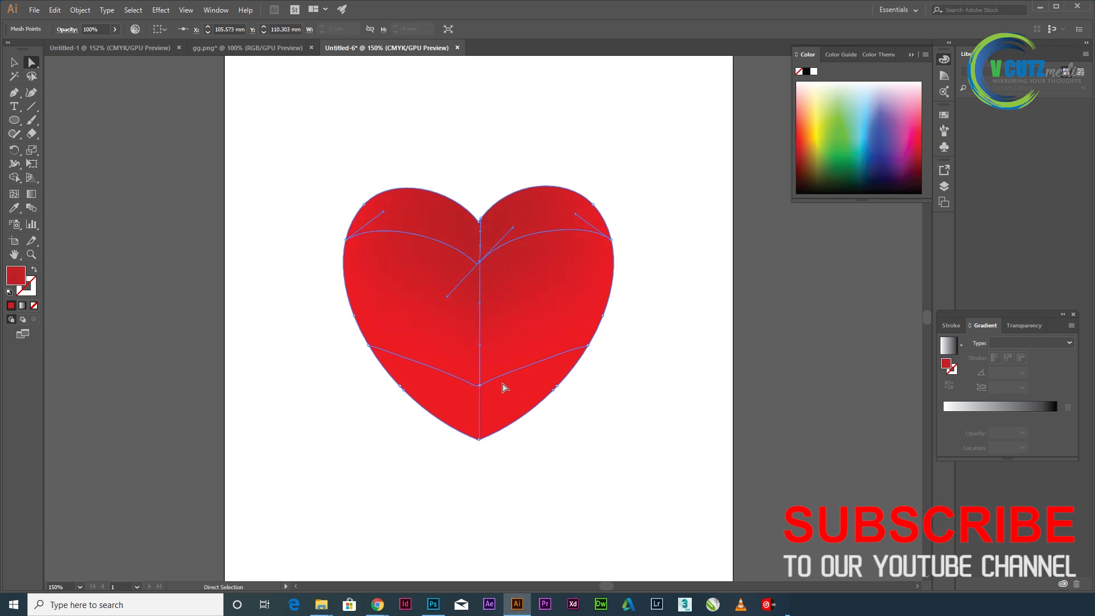
- Colour the mesh point on the heart's lower-left edge pink and deselect the heart
left_click(479, 439)
left_click(337, 306)
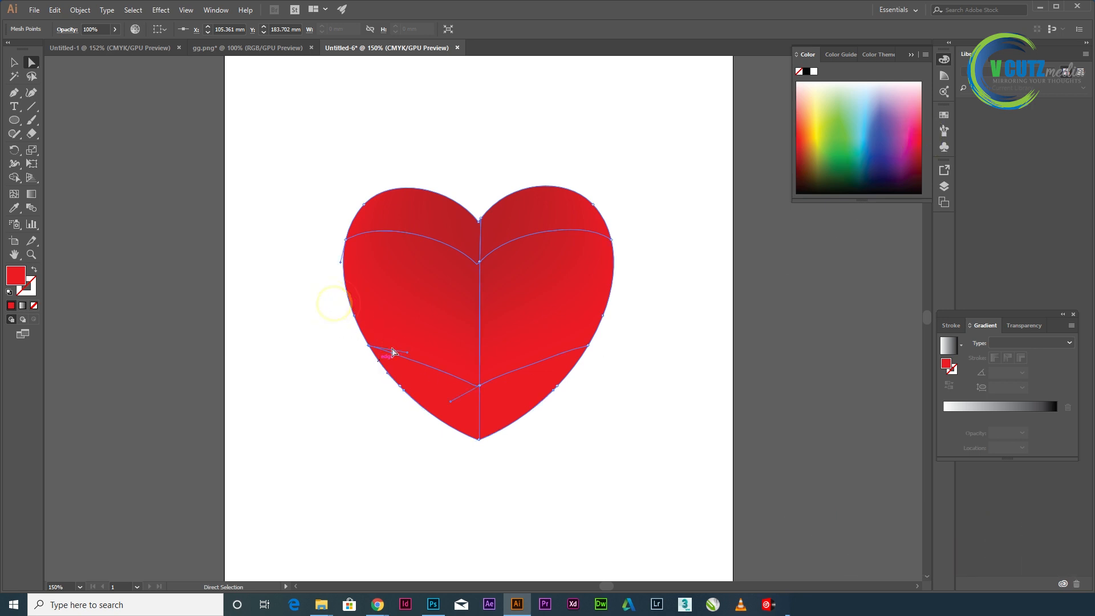
left_click(915, 124)
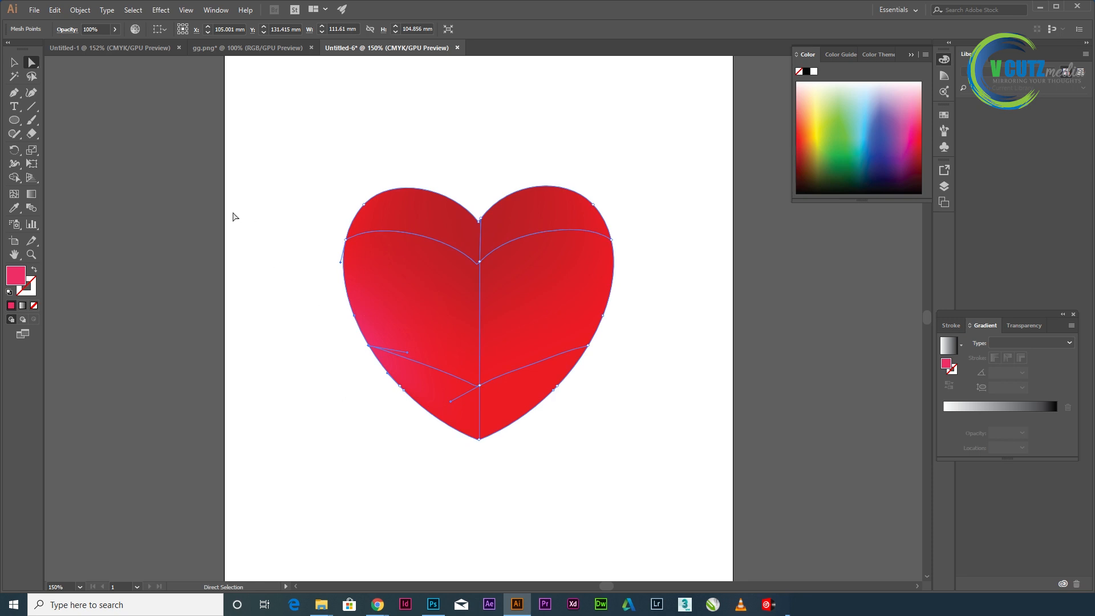
left_click(13, 63)
left_click(128, 122)
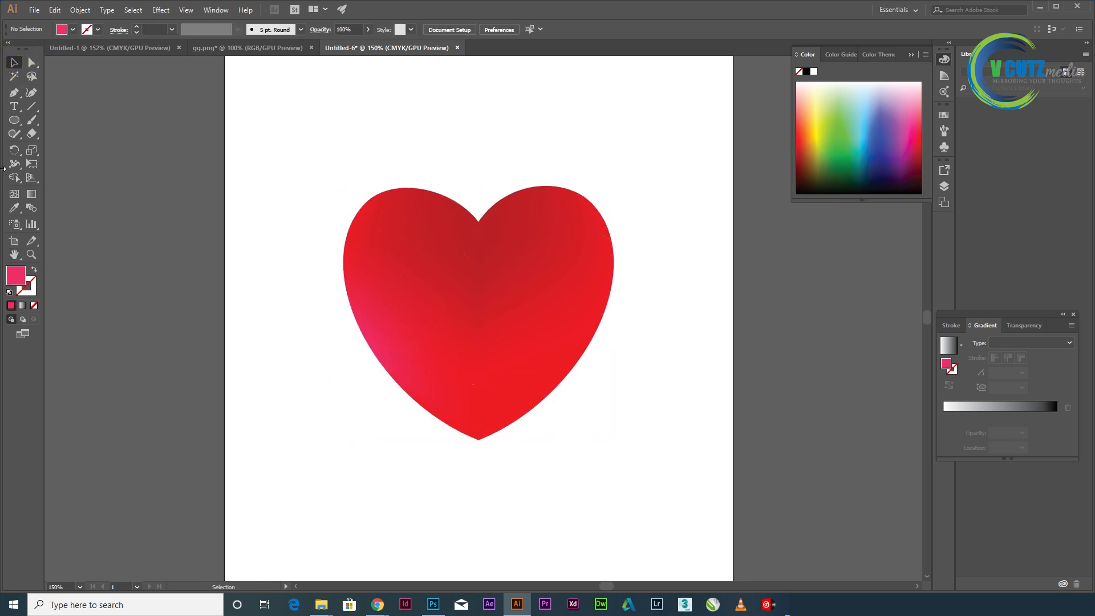
- Draw a closed, unfilled curved highlight shape with the Pen tool along the heart's left side, tapering toward the lower tip
left_click(14, 93)
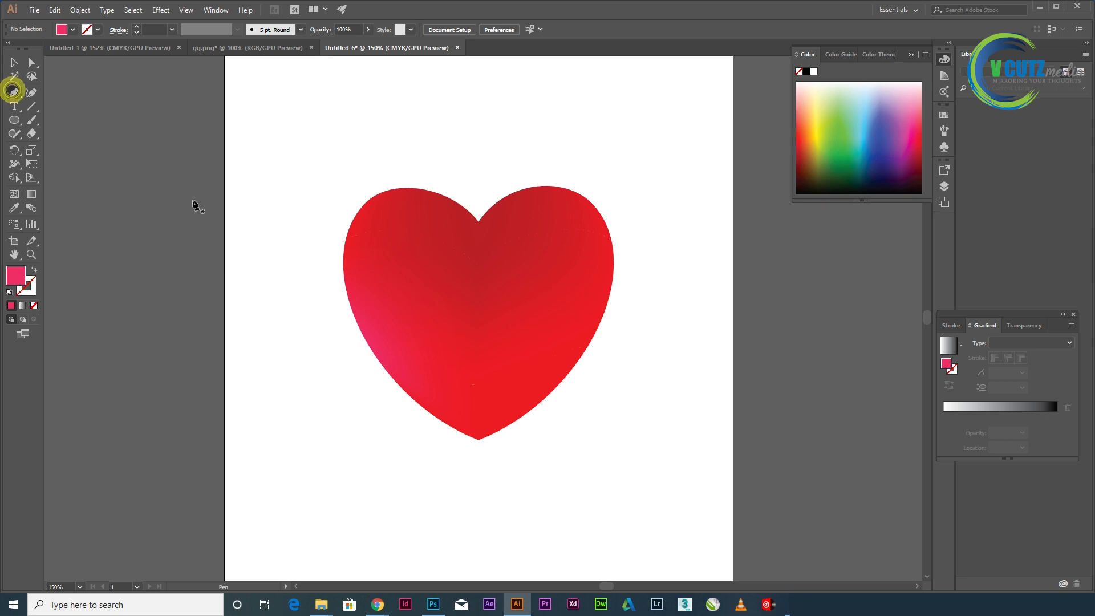
left_click(454, 395)
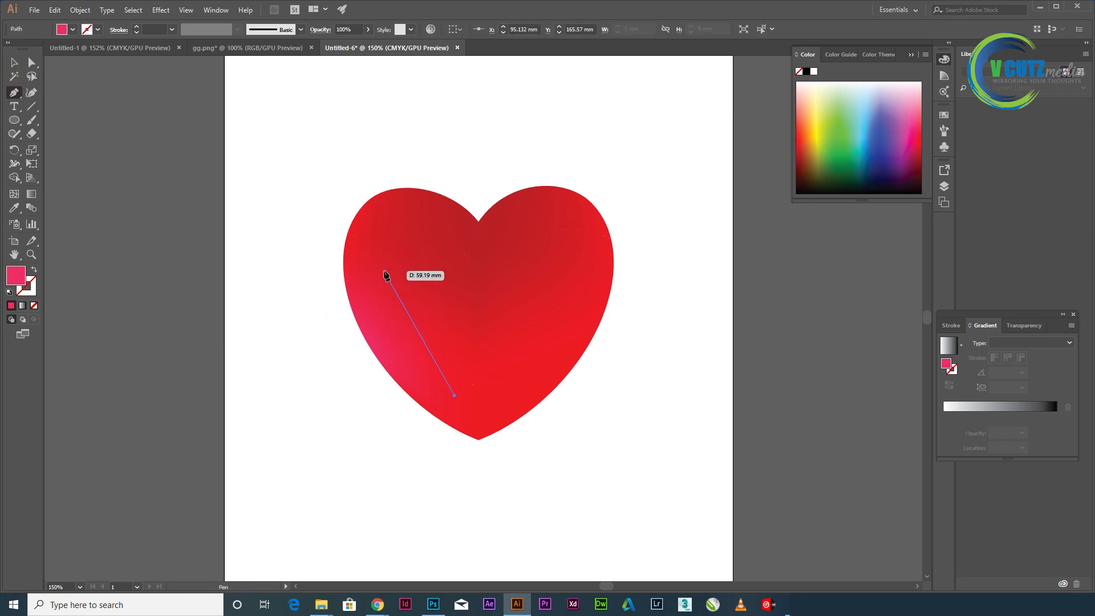
left_click_drag(384, 271, 386, 201)
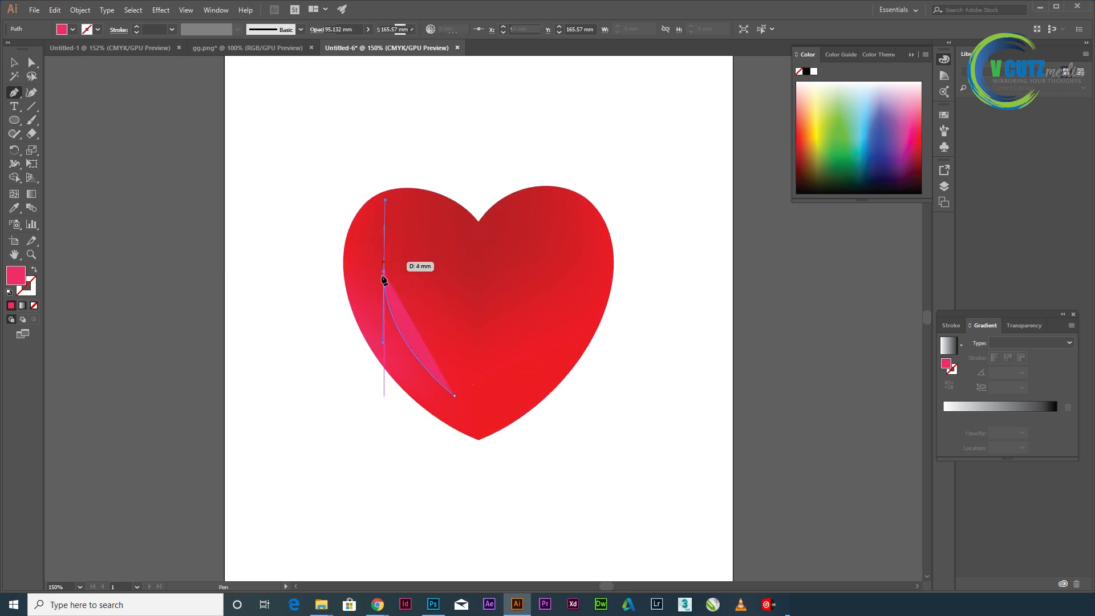
left_click(32, 306)
left_click(384, 271)
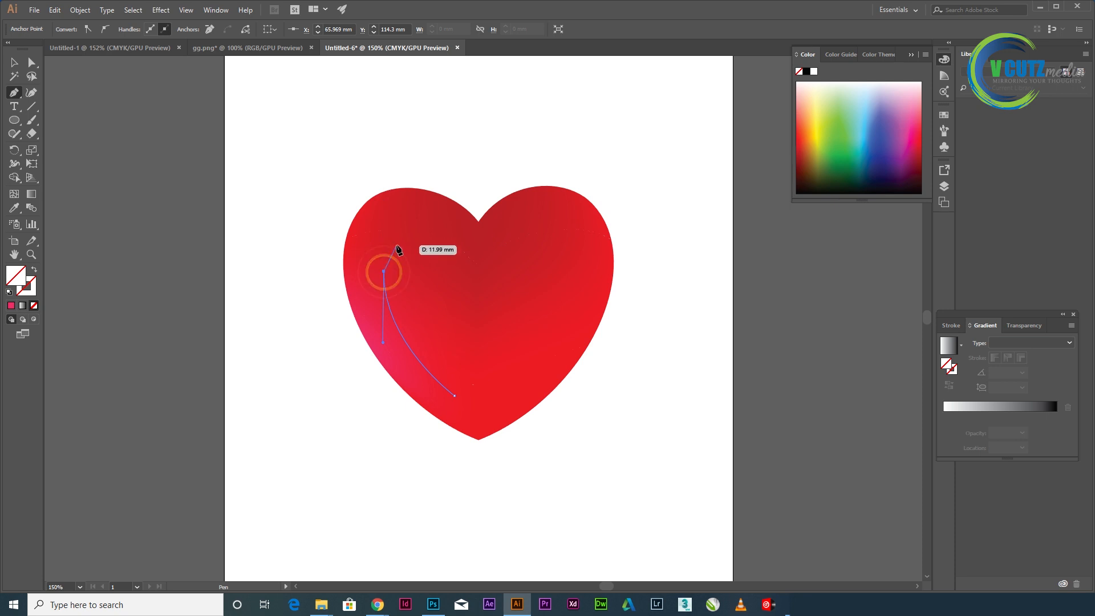
left_click_drag(406, 251, 432, 261)
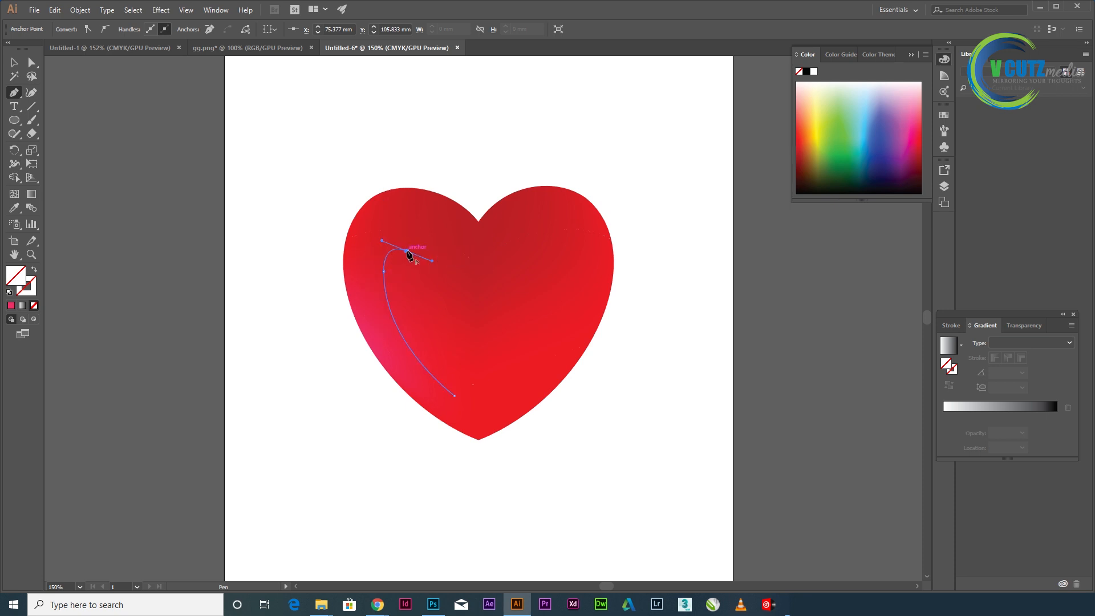
left_click(406, 251)
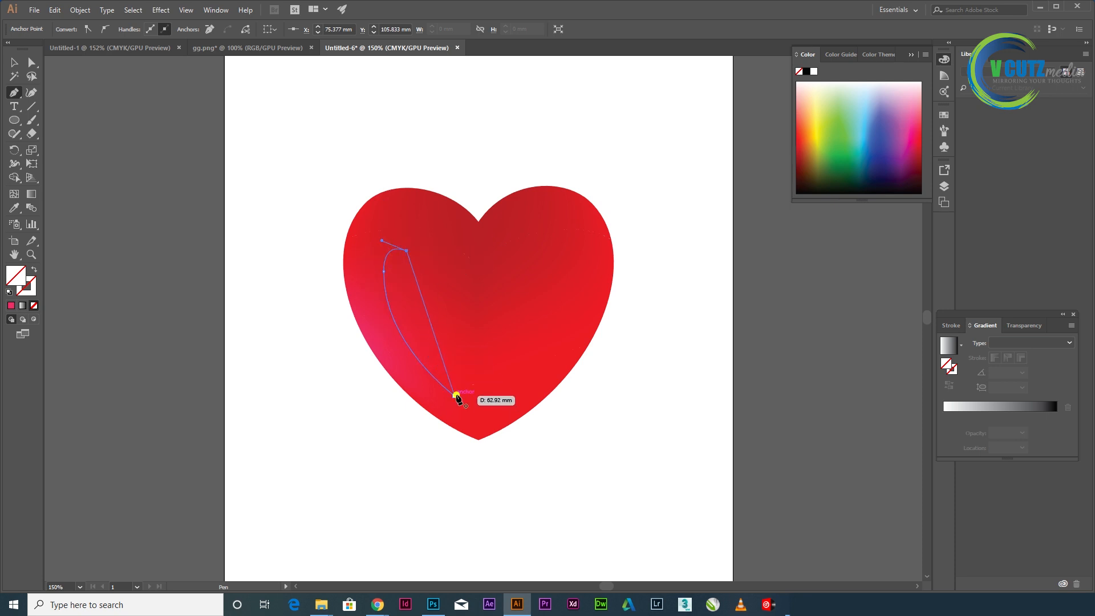
left_click_drag(455, 395, 508, 466)
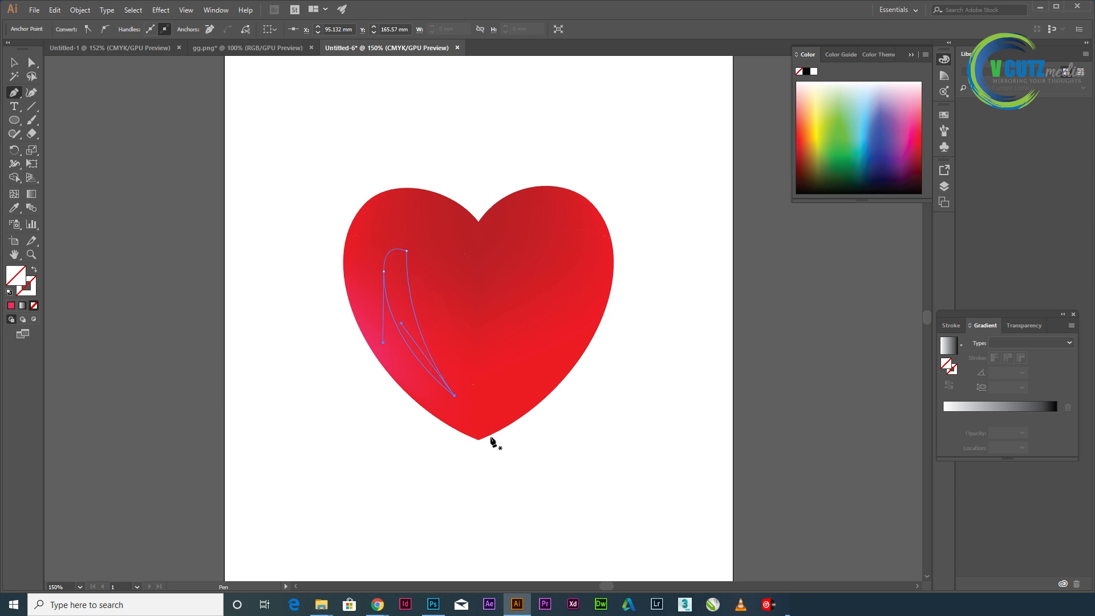
- Fill the curved highlight shape on the heart with white
left_click(19, 280)
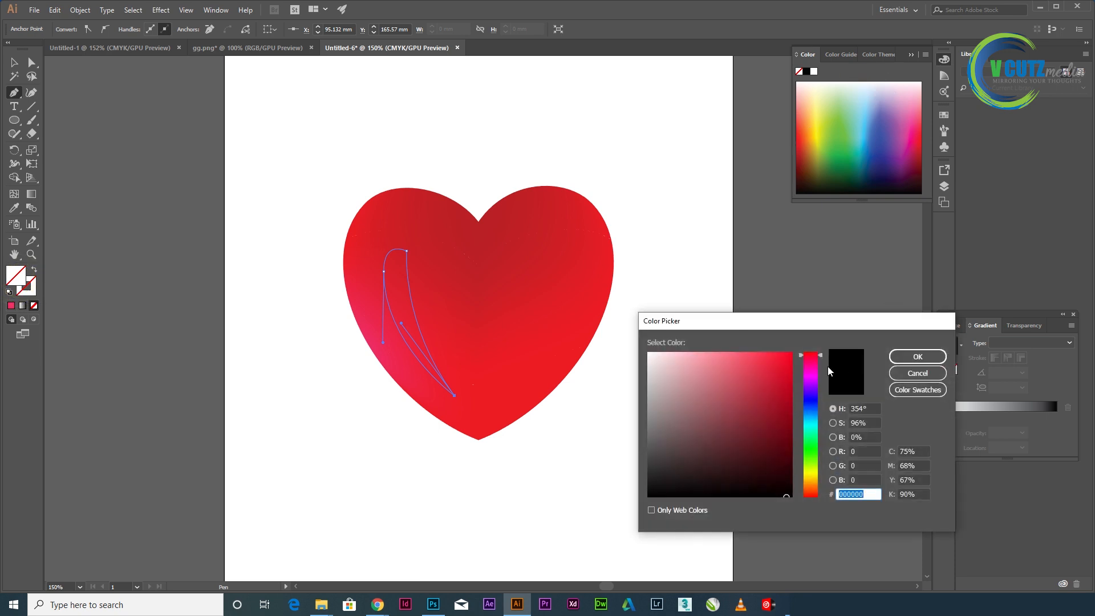
left_click(816, 430)
left_click(649, 352)
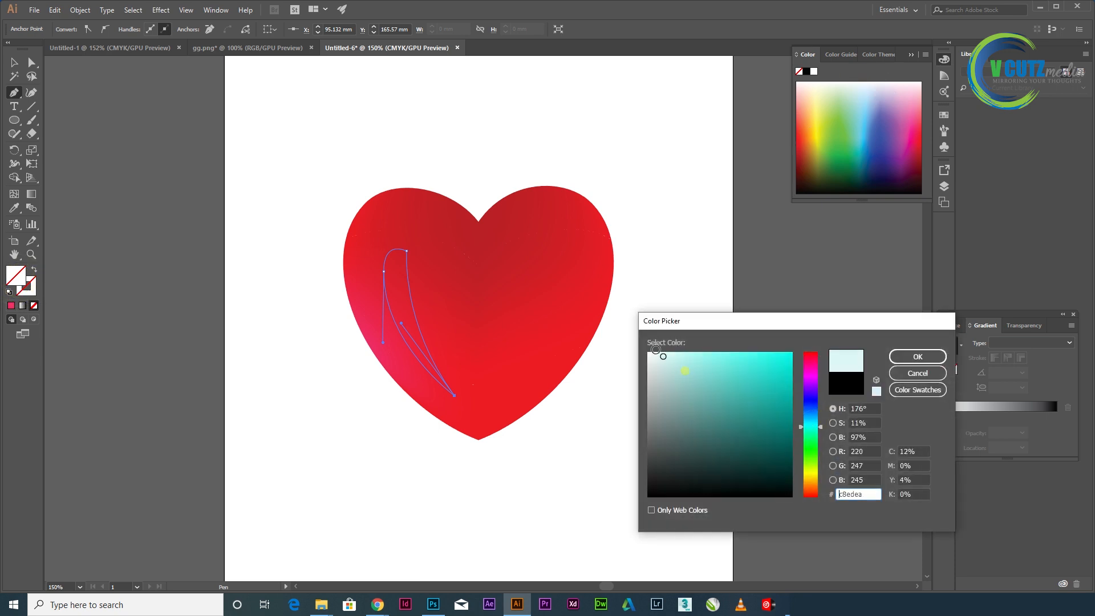
left_click(918, 358)
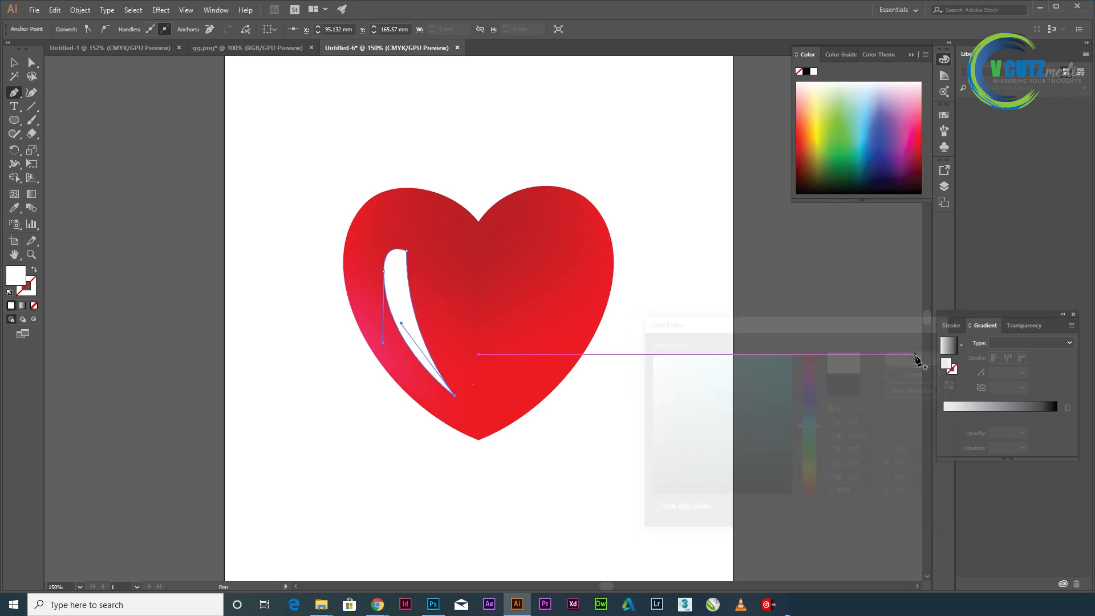
- Apply a Gaussian Blur with a radius of 61.9 pixels to the white highlight shape
left_click(13, 63)
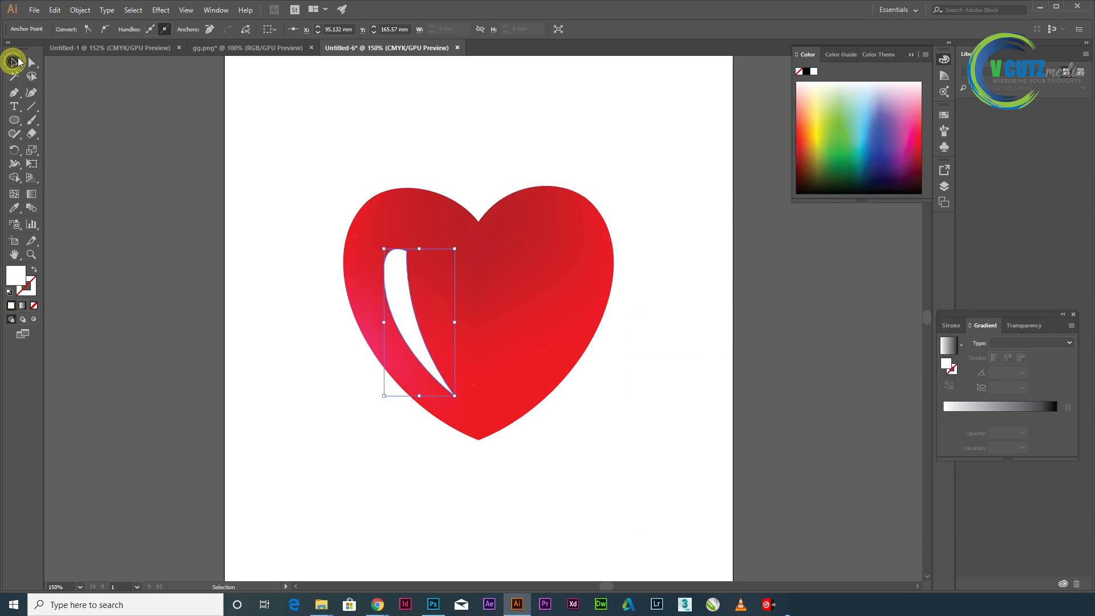
left_click(186, 10)
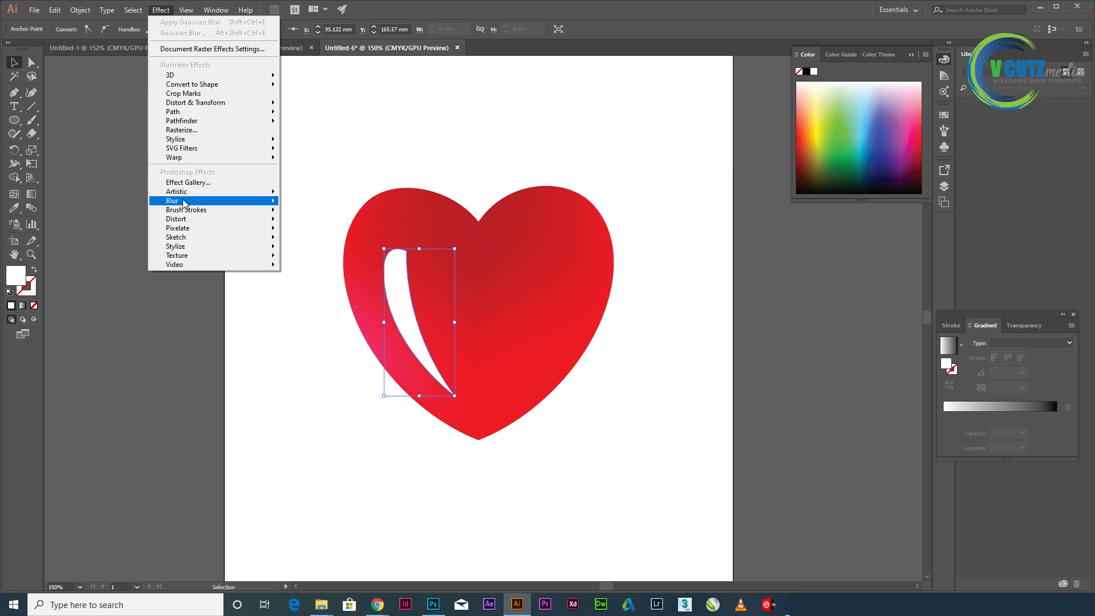
mouse_move(185, 201)
left_click(323, 203)
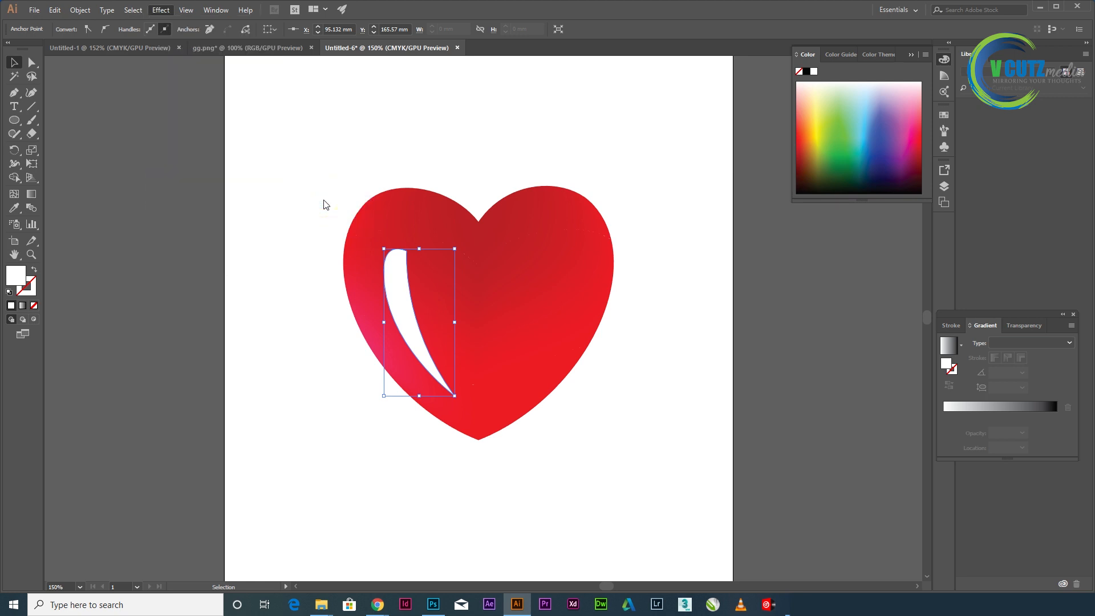
left_click(573, 206)
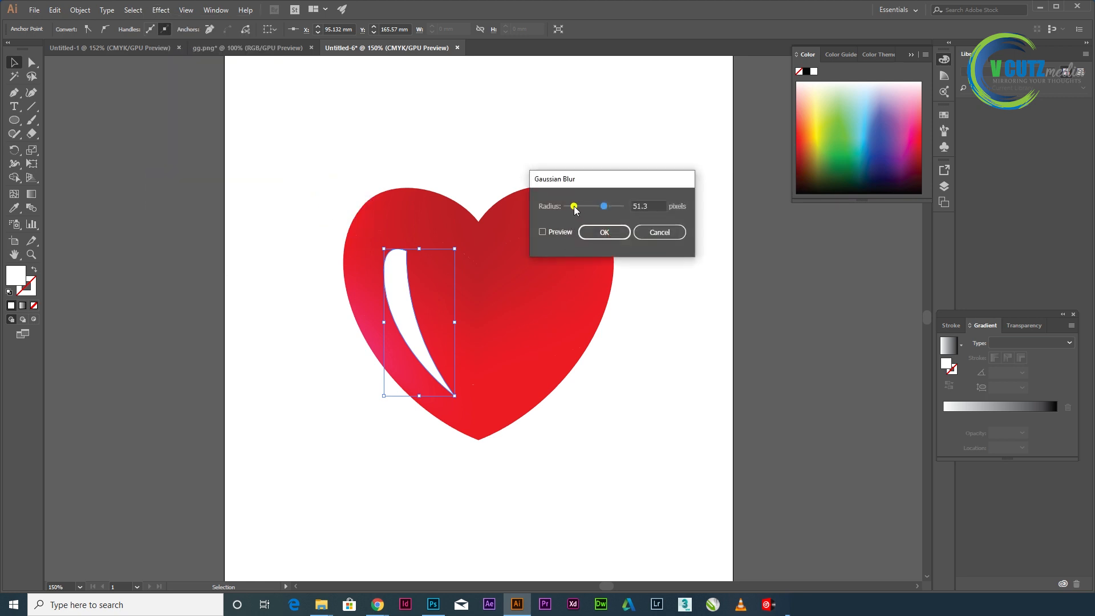
left_click(542, 232)
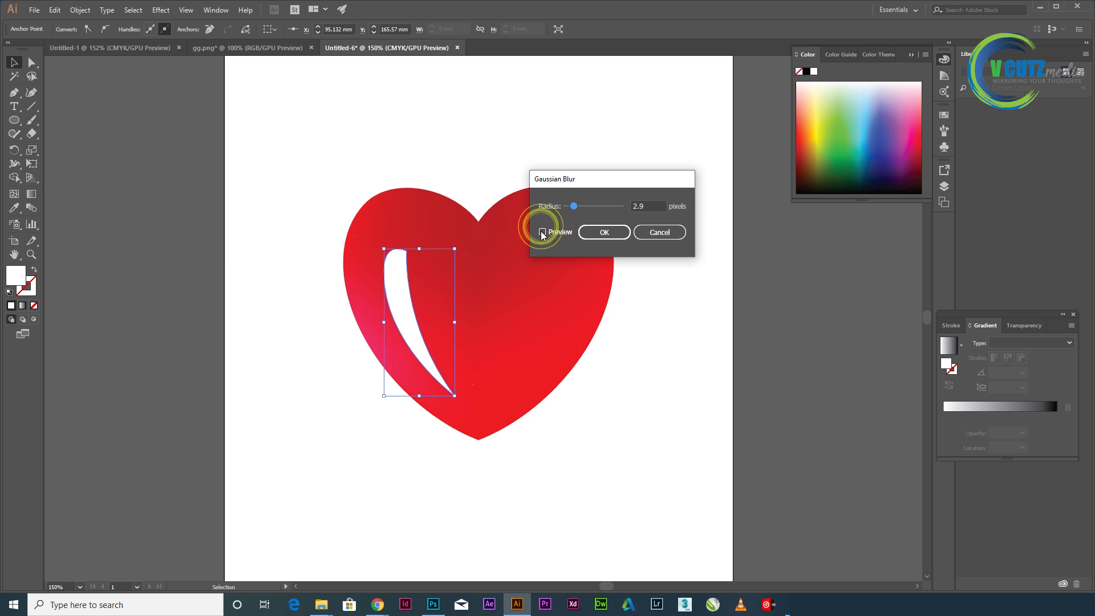
left_click(579, 206)
left_click_drag(582, 209, 605, 209)
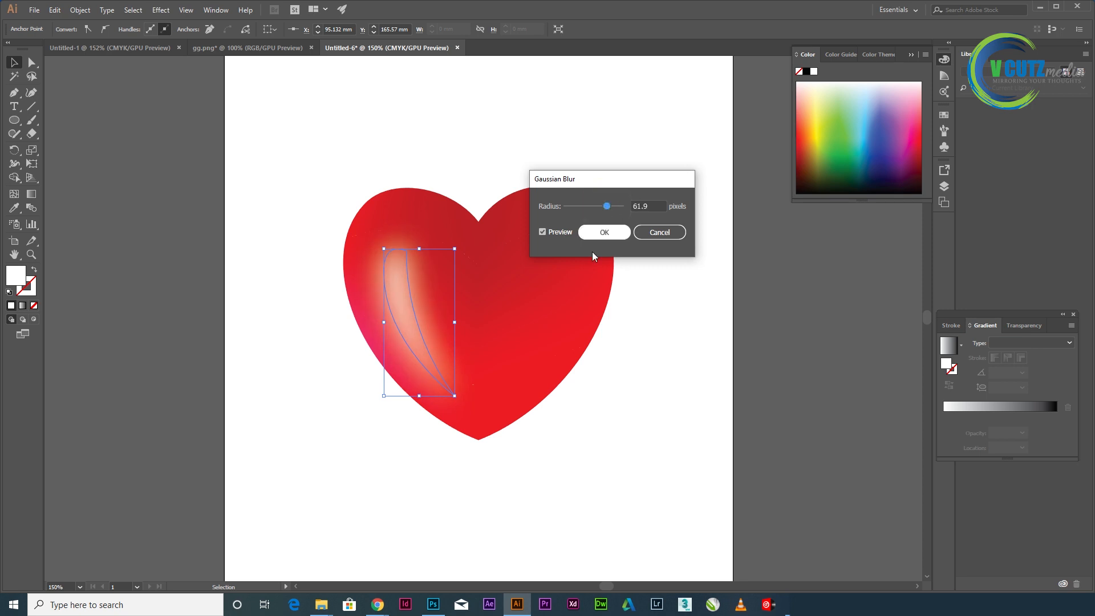
left_click(586, 234)
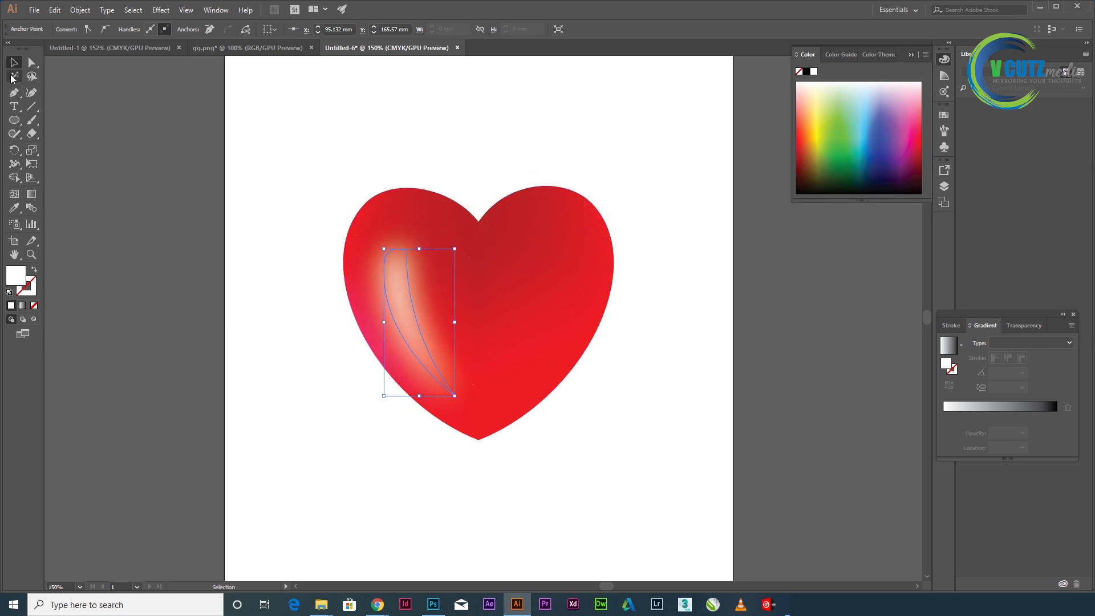
- Select the heart with its highlight, scale both down to about 85 by 80 mm and reposition them on the artboard
left_click(13, 63)
left_click(142, 127)
left_click_drag(257, 200, 528, 272)
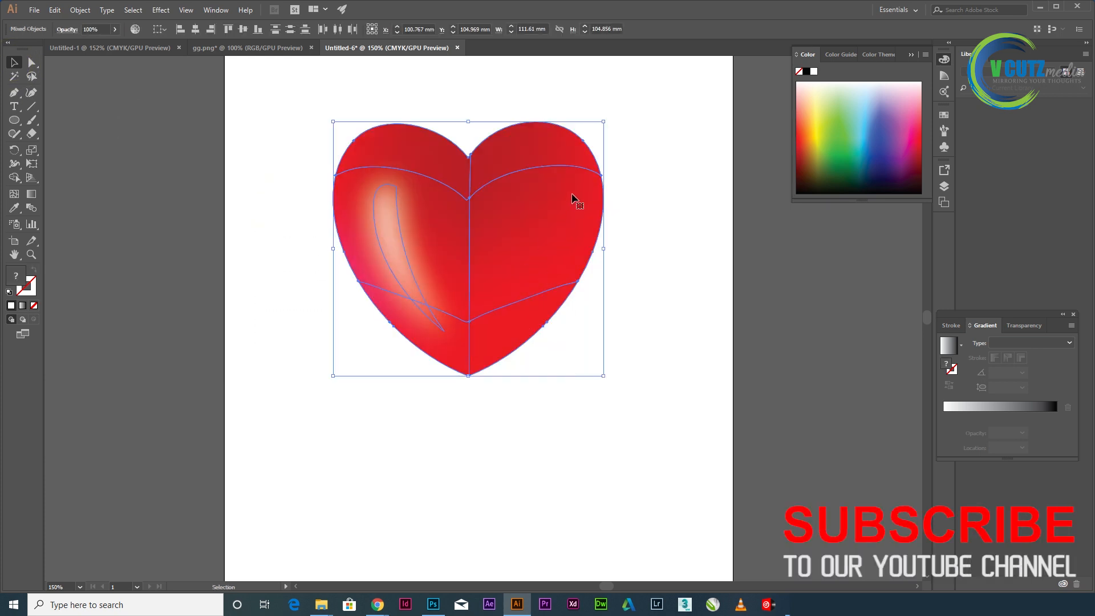
left_click_drag(604, 120, 578, 147)
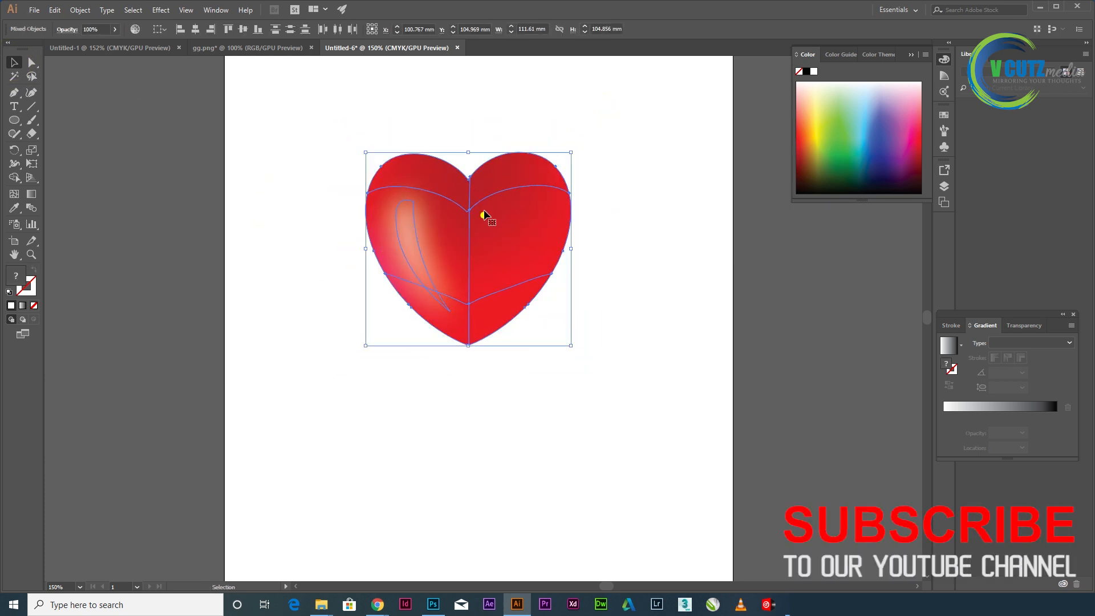
left_click_drag(483, 213, 471, 246)
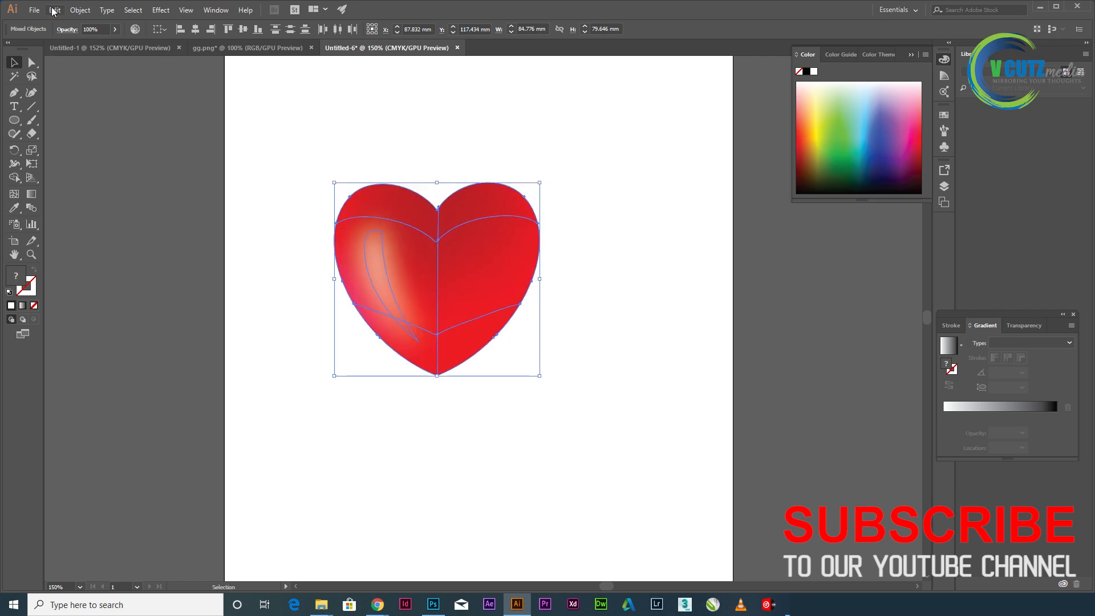
- Move the heart and its highlight together to the artboard's horizontal centre and deselect them
right_click(382, 255)
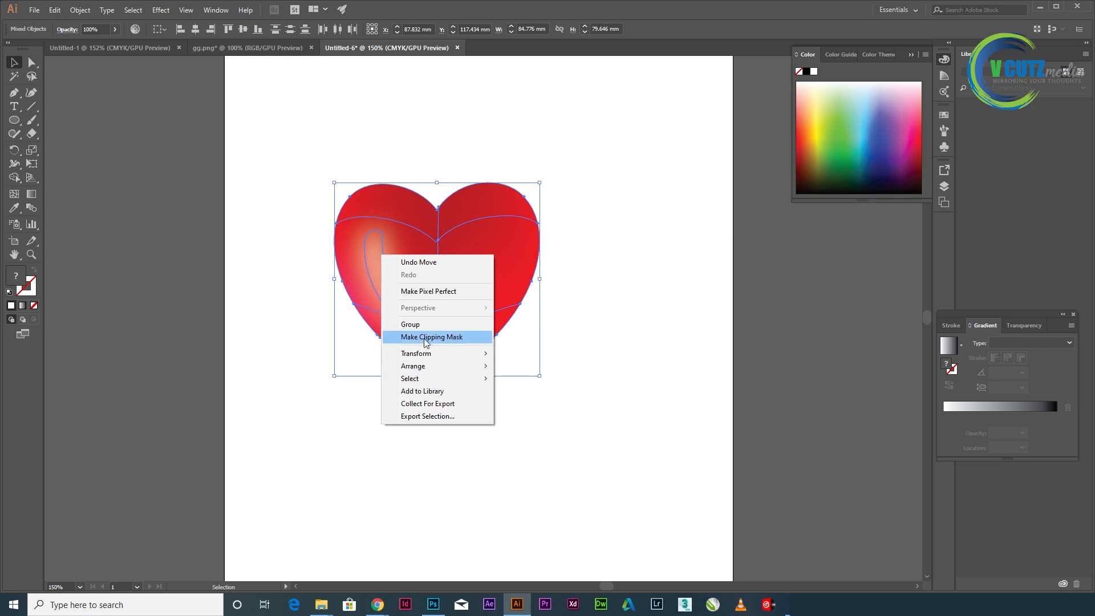
left_click(233, 336)
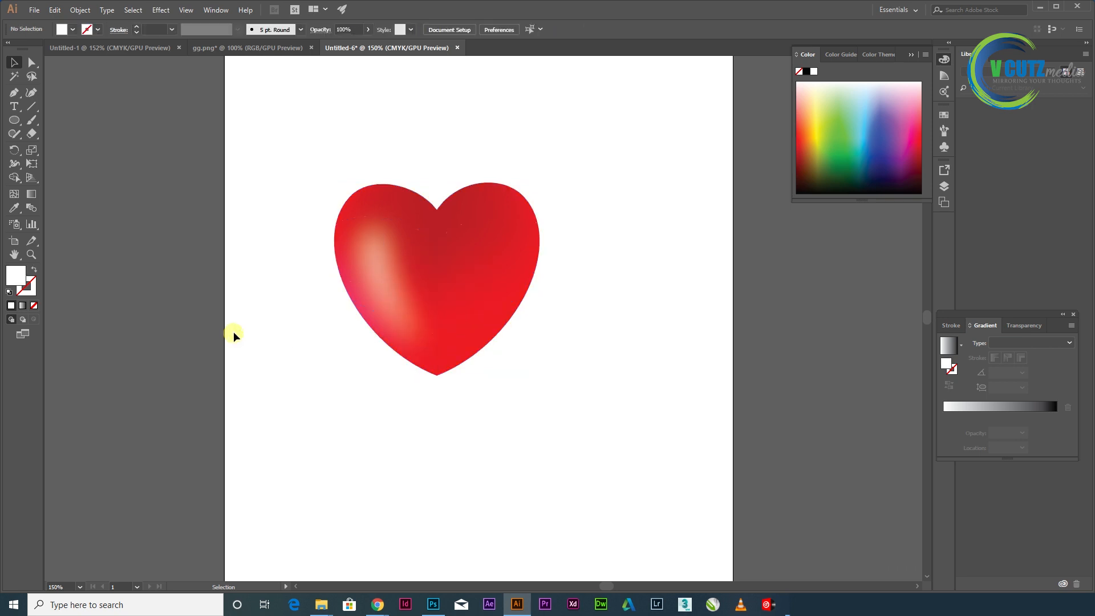
left_click(411, 276)
left_click_drag(261, 171, 459, 312)
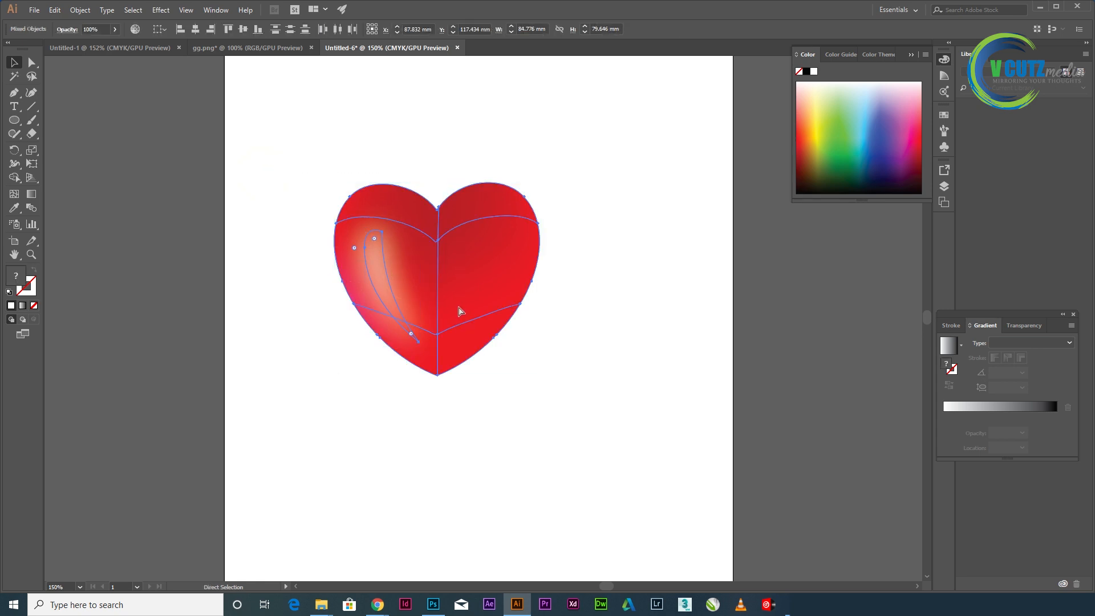
left_click(678, 302)
left_click_drag(604, 330, 624, 336)
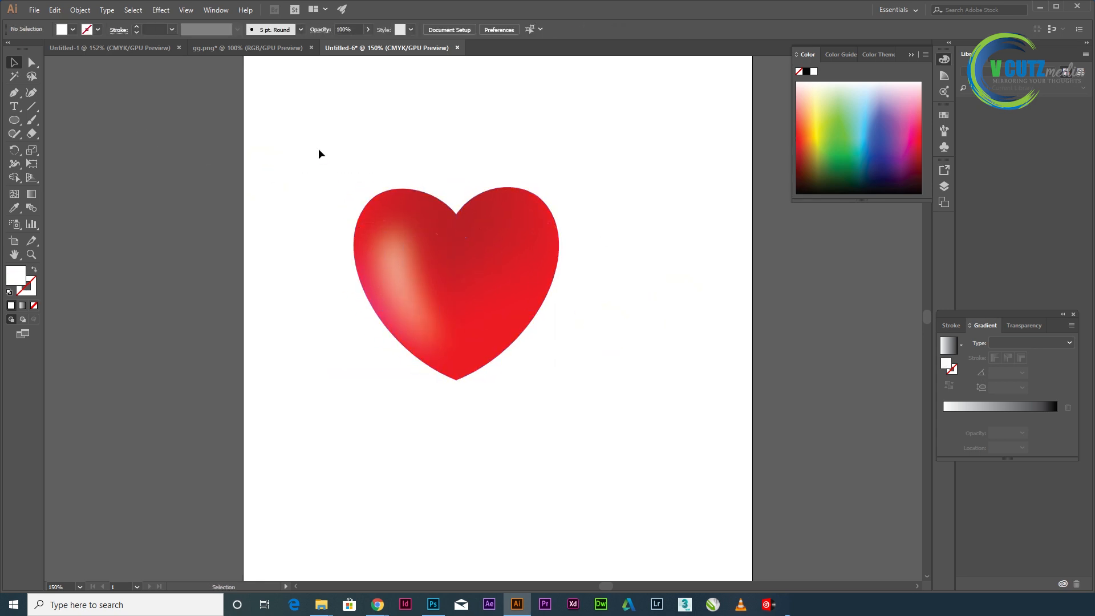
left_click_drag(320, 160, 499, 266)
left_click(645, 365)
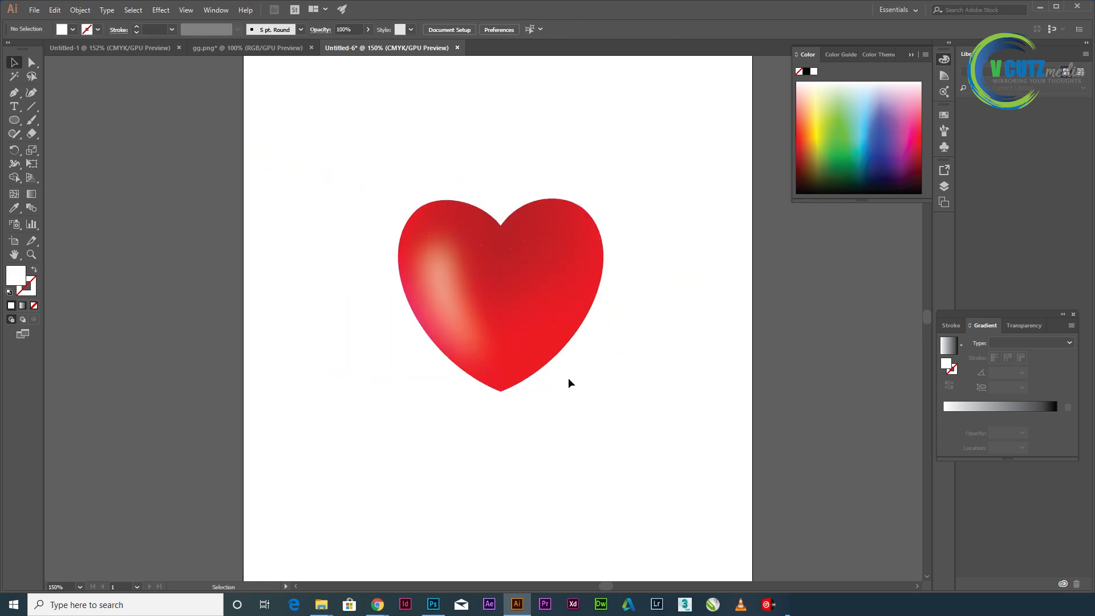
- Start exporting the artwork with Export As and choose the Desktop as the destination
left_click(35, 9)
mouse_move(112, 210)
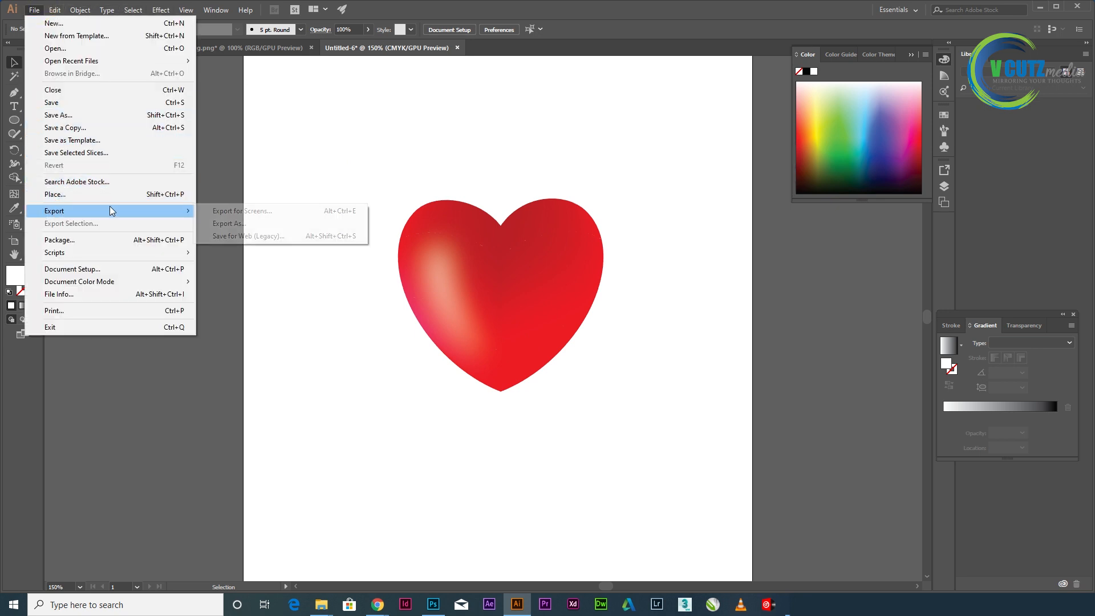
left_click(226, 224)
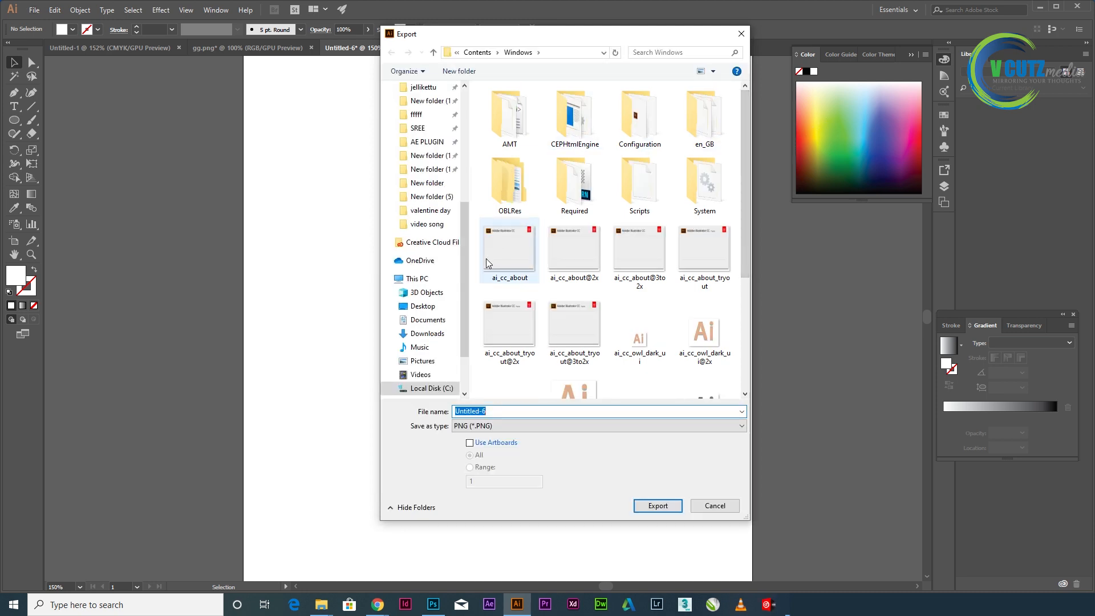
left_click(424, 282)
scroll(629, 287, "down", 2)
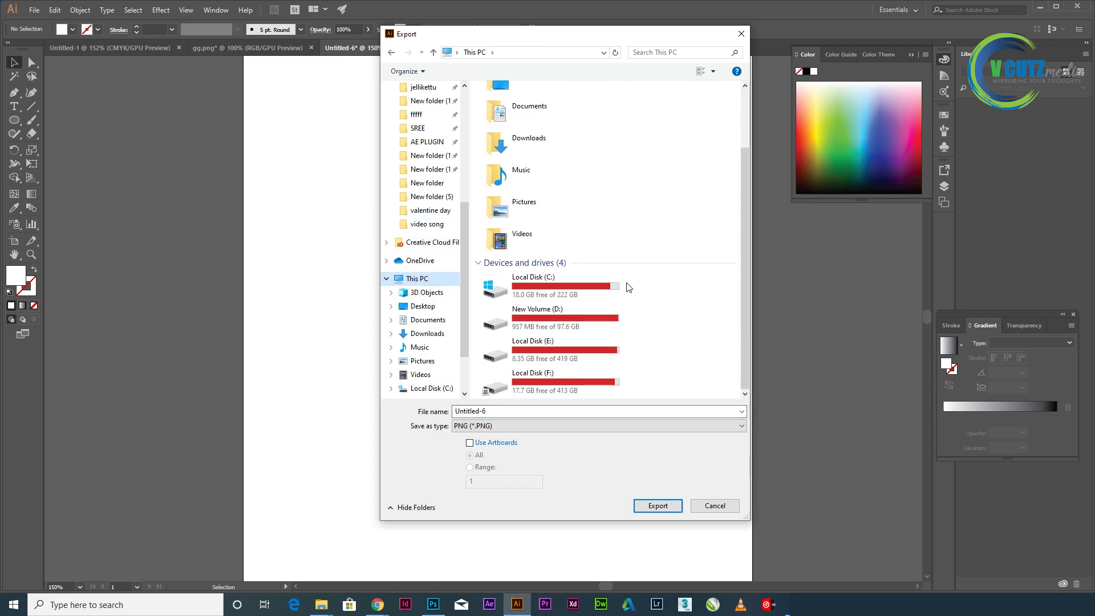
scroll(628, 287, "up", 2)
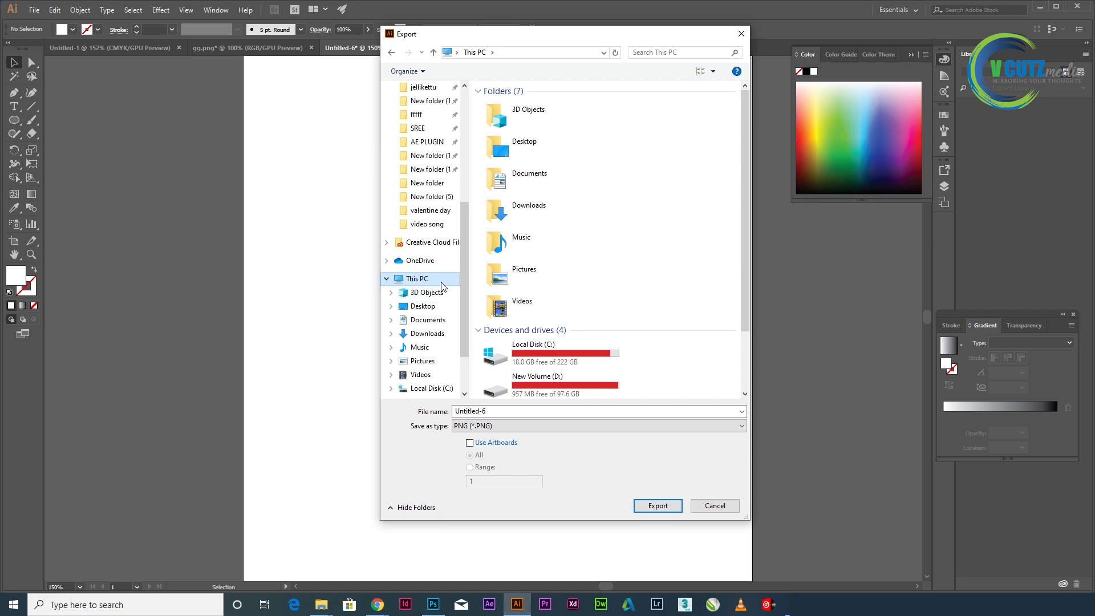
left_click(431, 307)
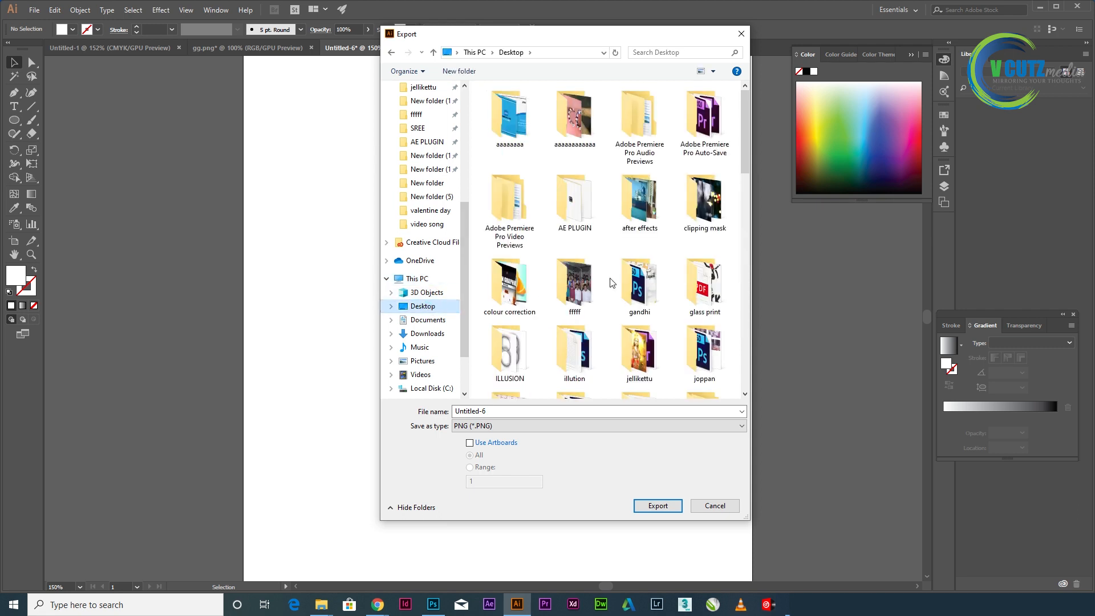
- Create a new folder named PNG on the Desktop and open it as the export location
scroll(612, 273, "down", 5)
right_click(621, 333)
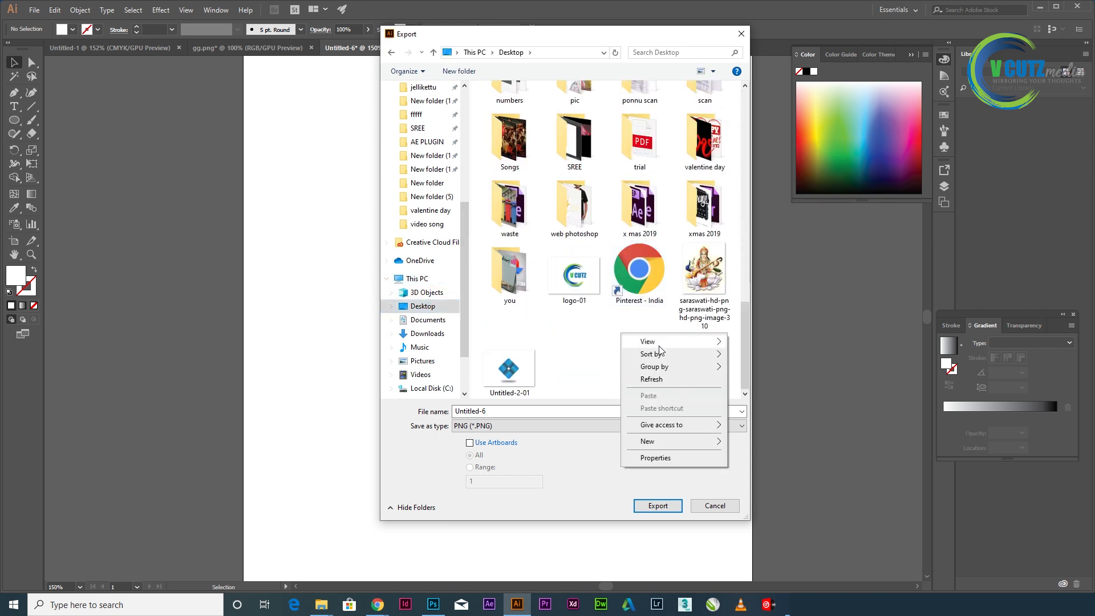
mouse_move(706, 442)
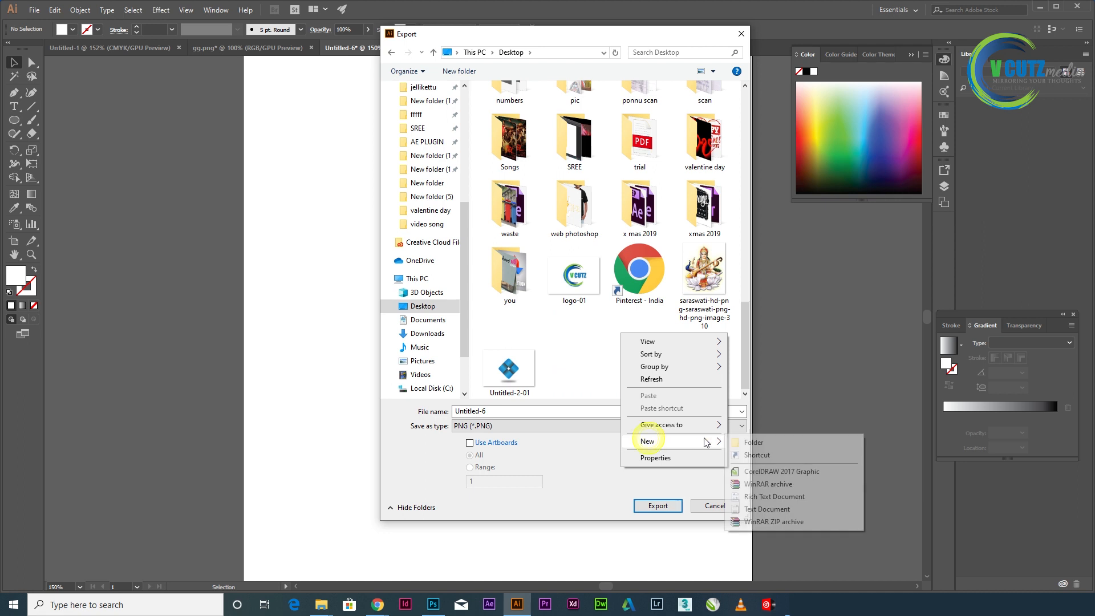
left_click(750, 443)
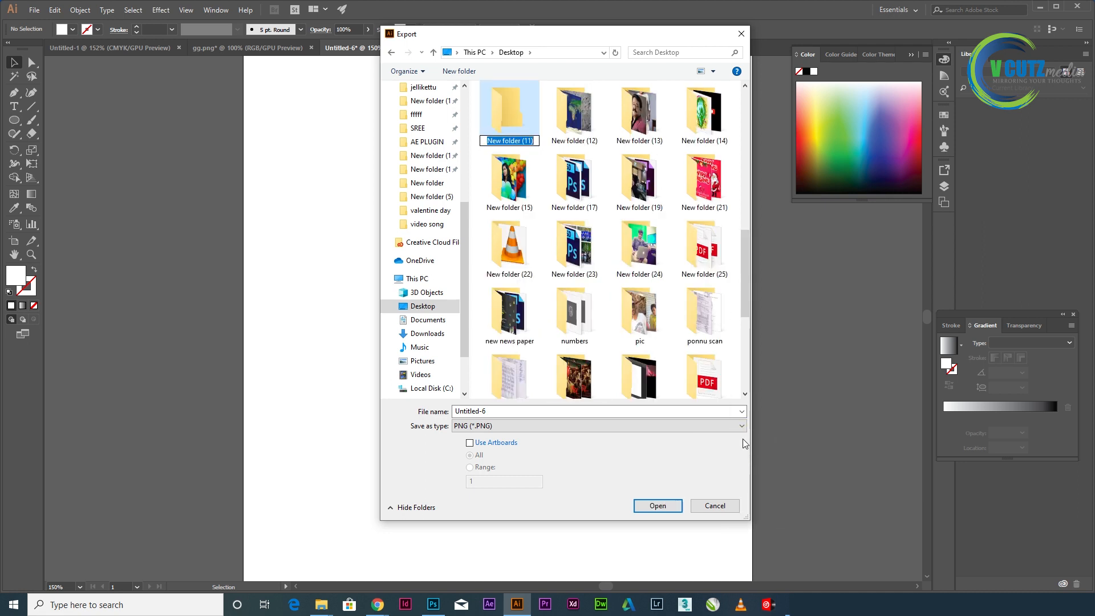
type("PNG")
key("Return")
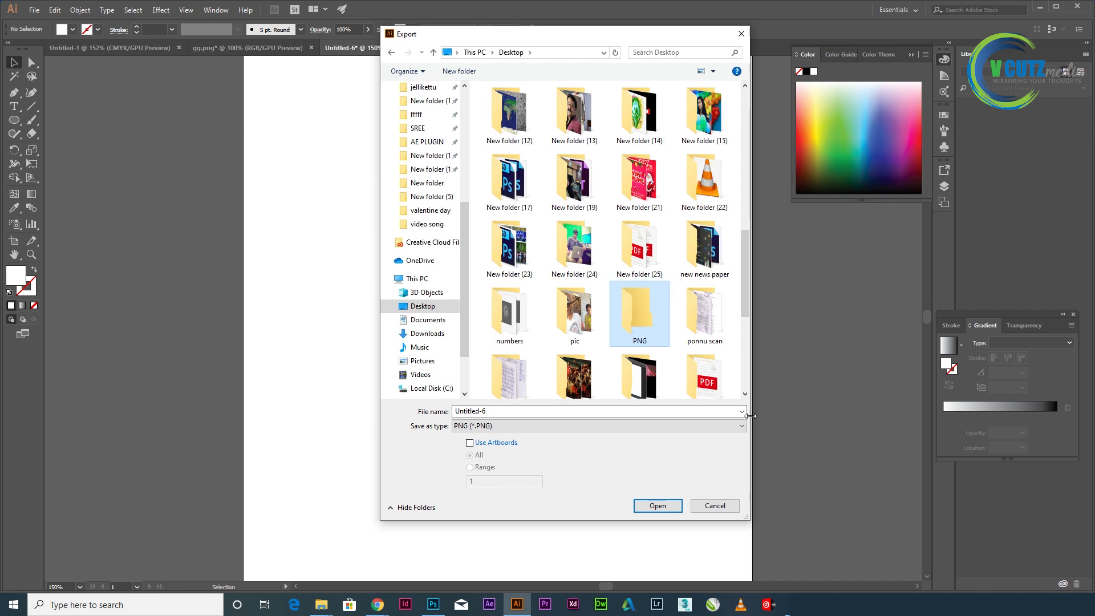
double_click(643, 317)
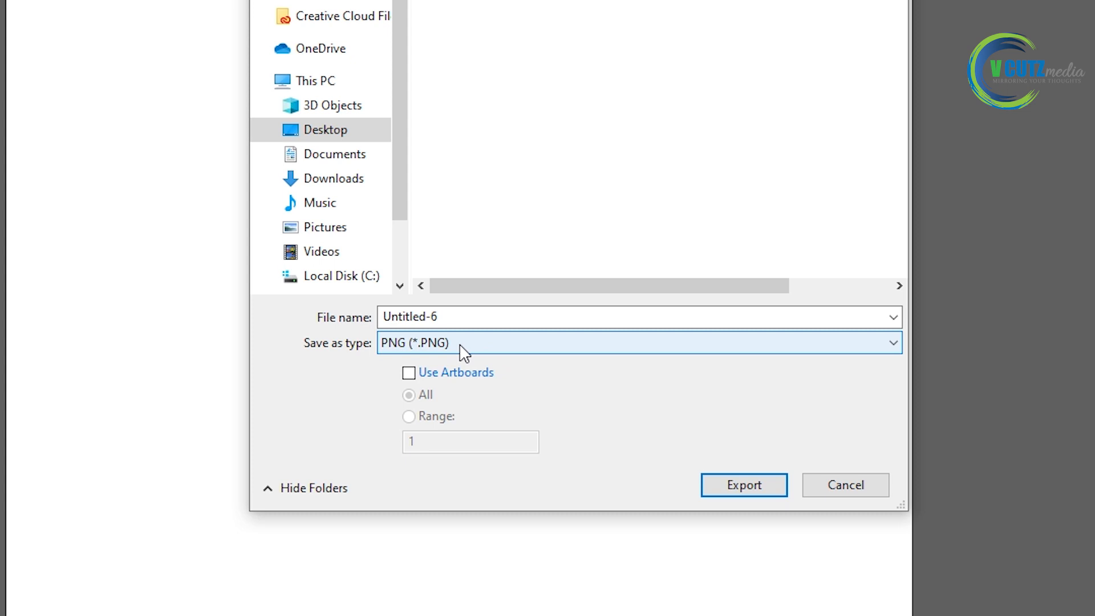
- Name the file PNG, enable Use Artboards for all artboards, choose the PNG file type and export
double_click(449, 318)
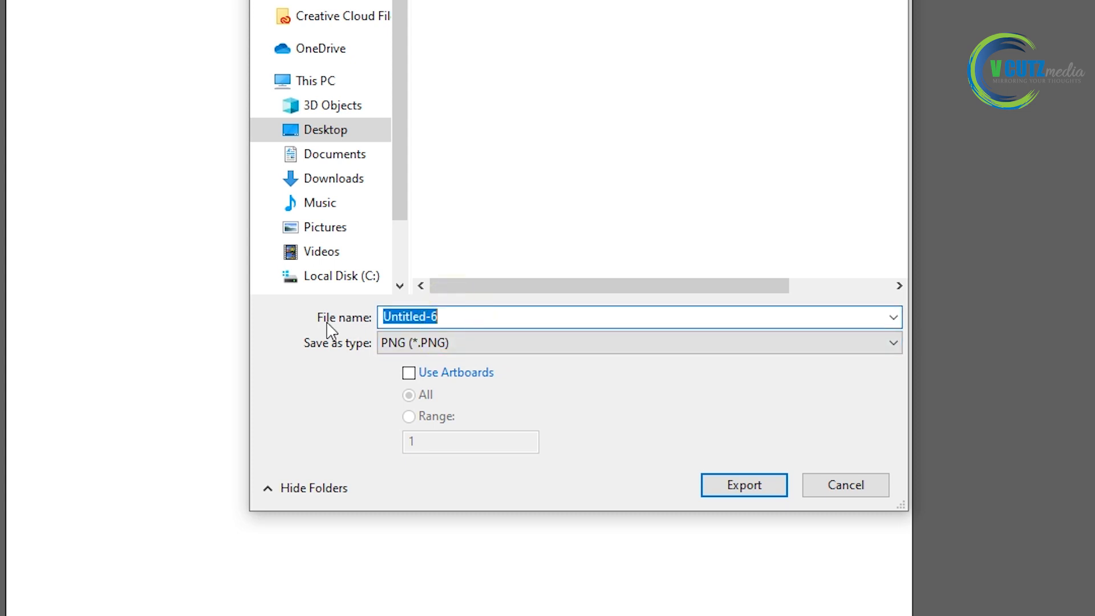
type("PNG")
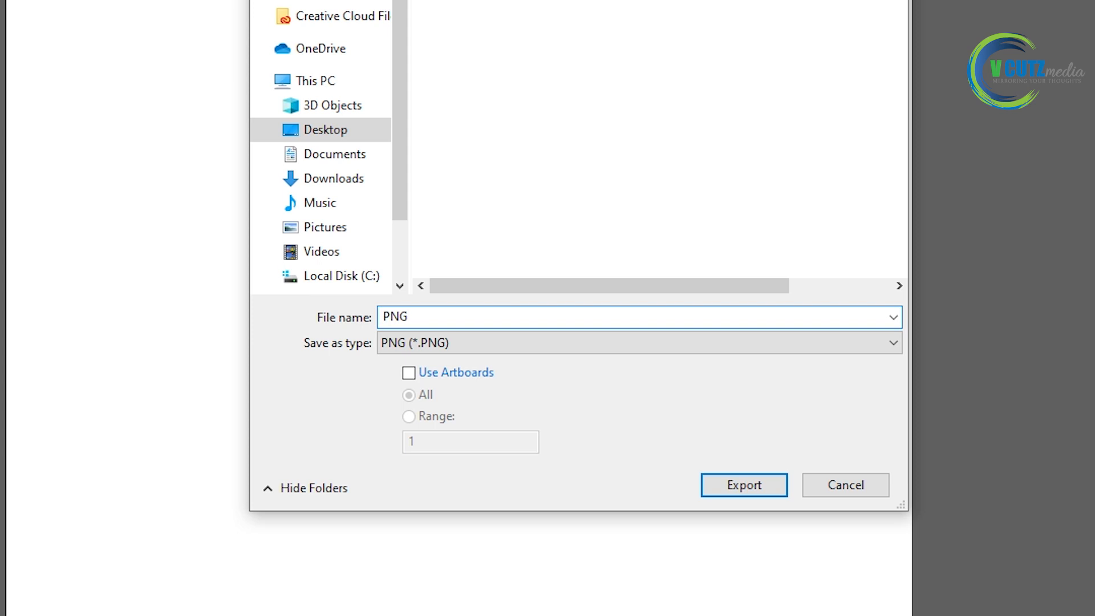
left_click(411, 374)
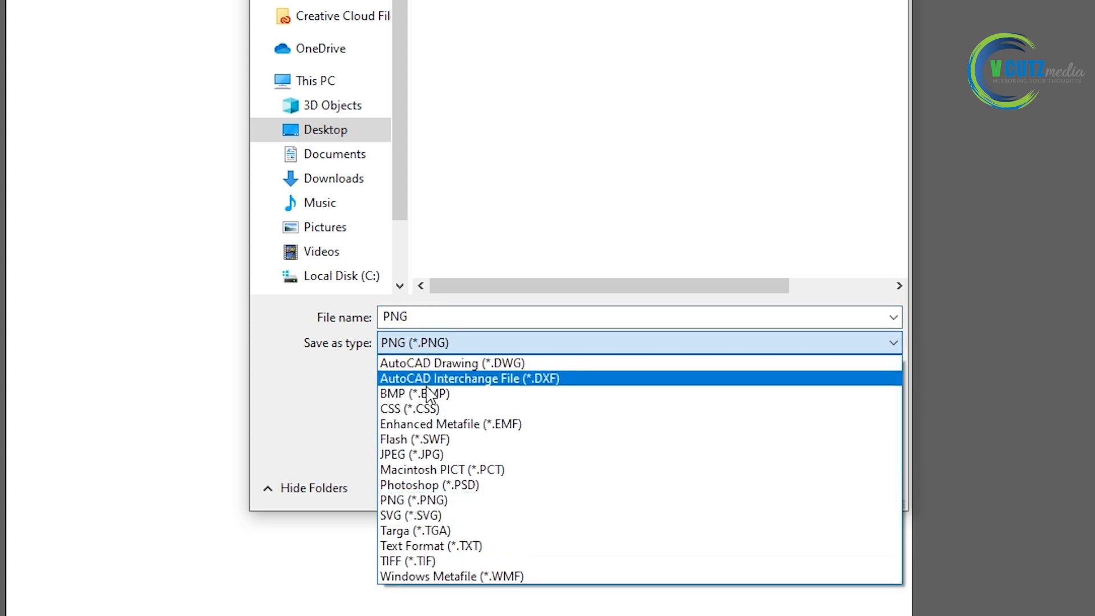
left_click(453, 502)
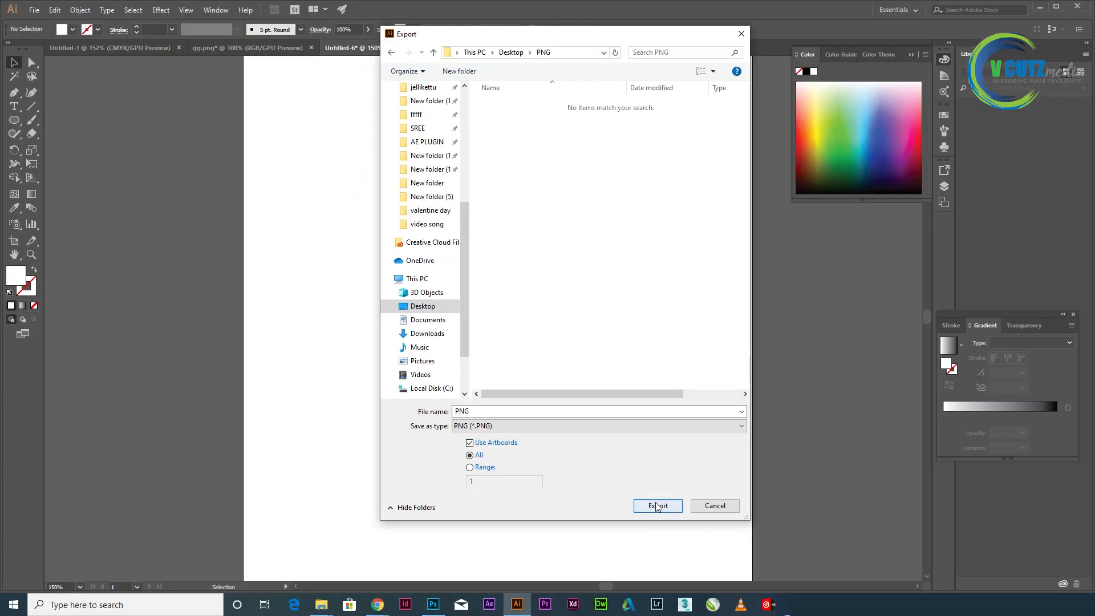
left_click(657, 508)
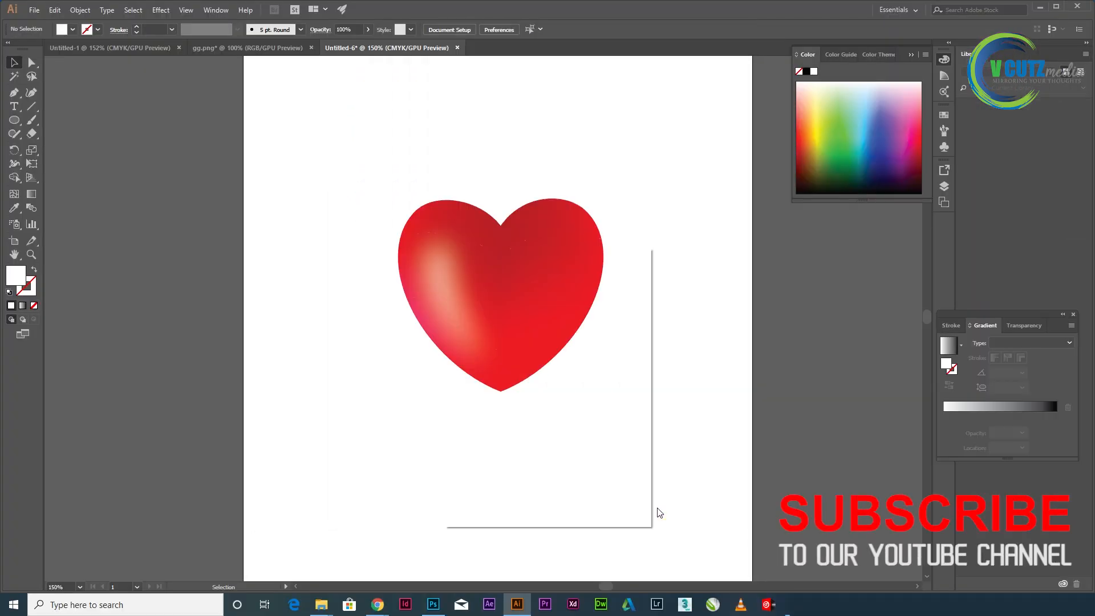